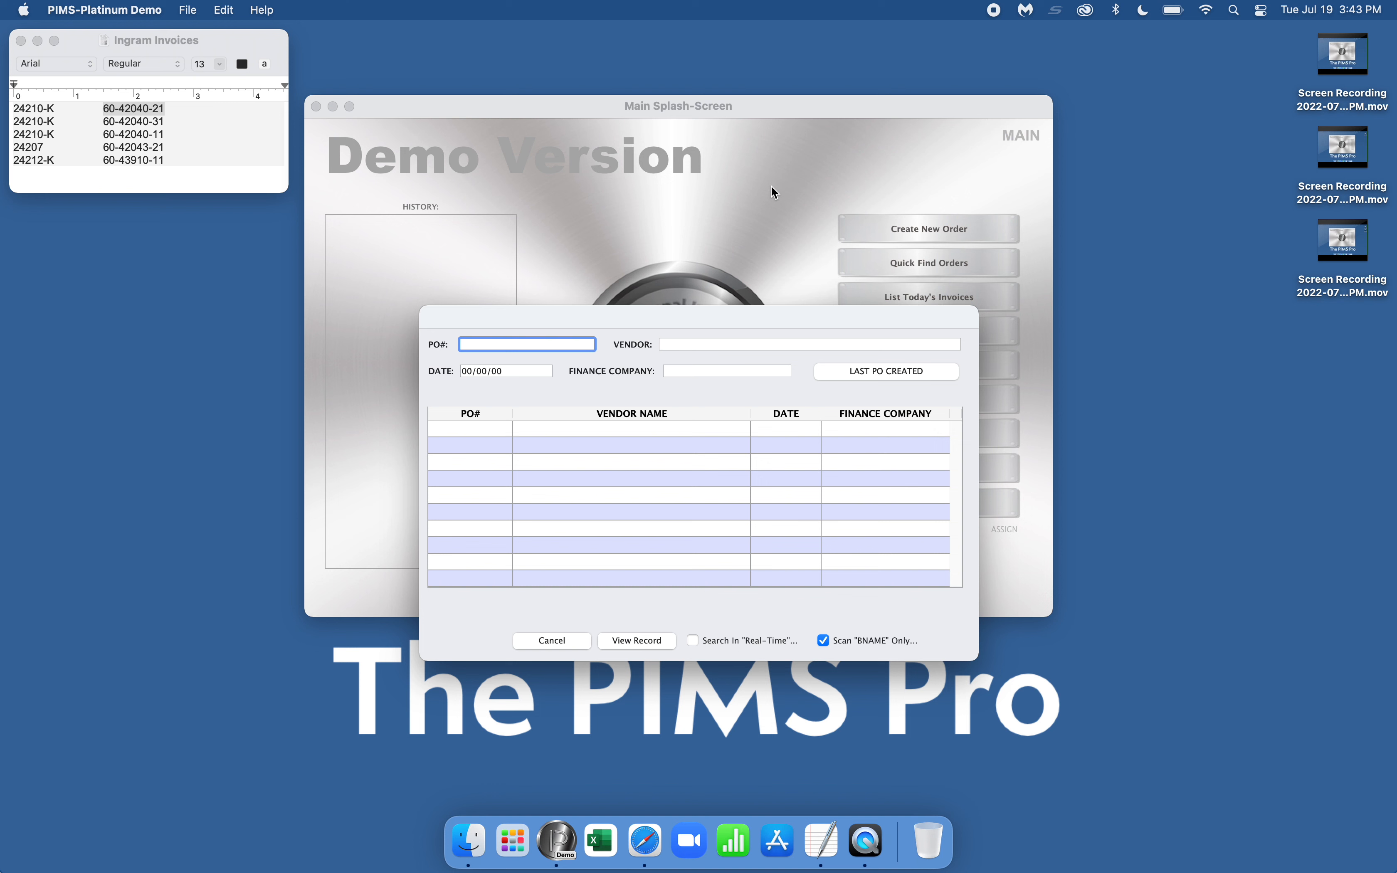
Find the Ingram Micro purchase order listed first in the Ingram Invoices note and open its vendor reconciliation page.
{"action": "type", "text": "24210-K"}
{"action": "key", "text": "Tab"}
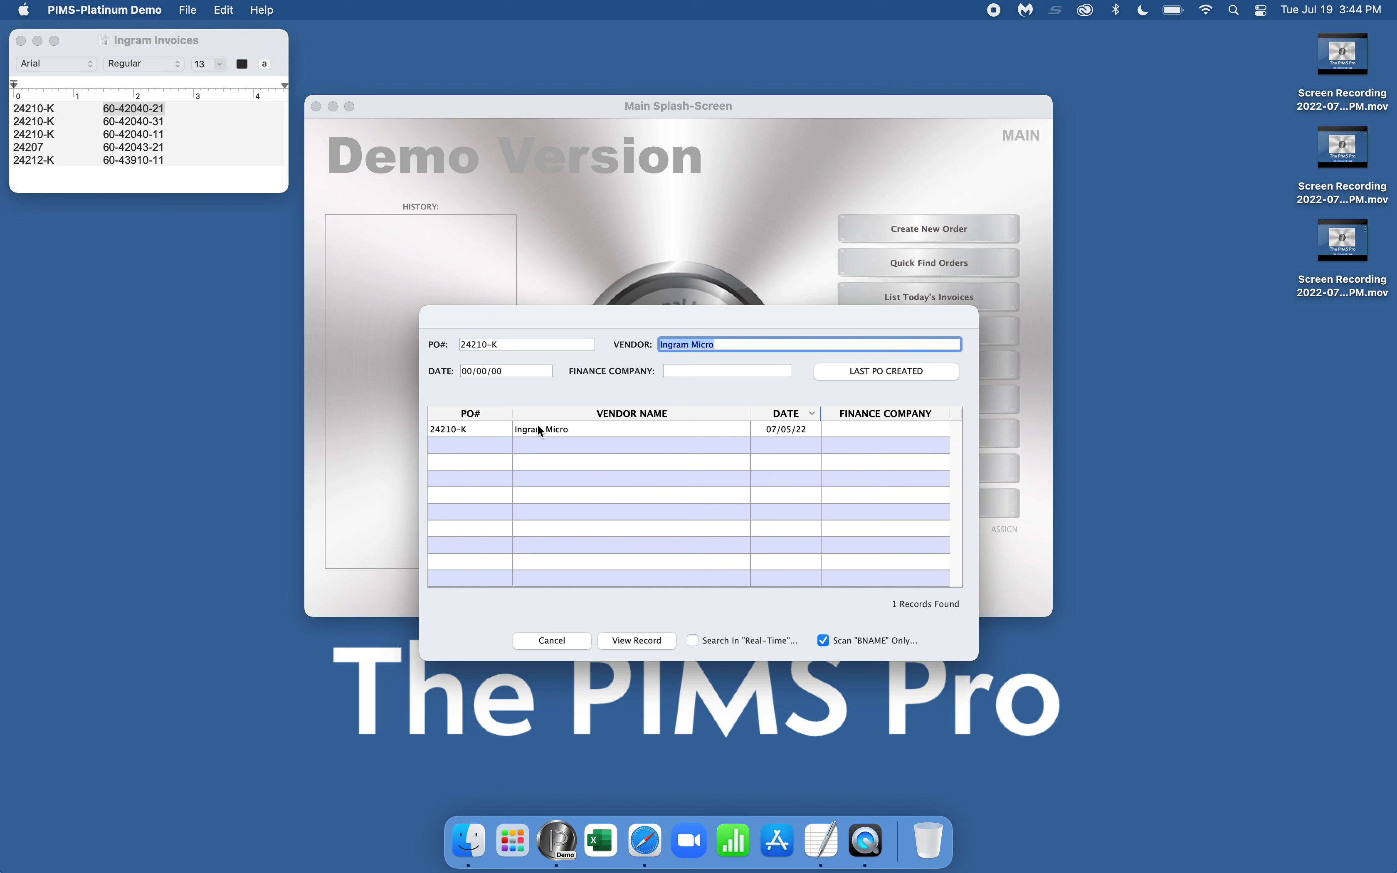
{"action": "double_click", "coordinate": [538, 428]}
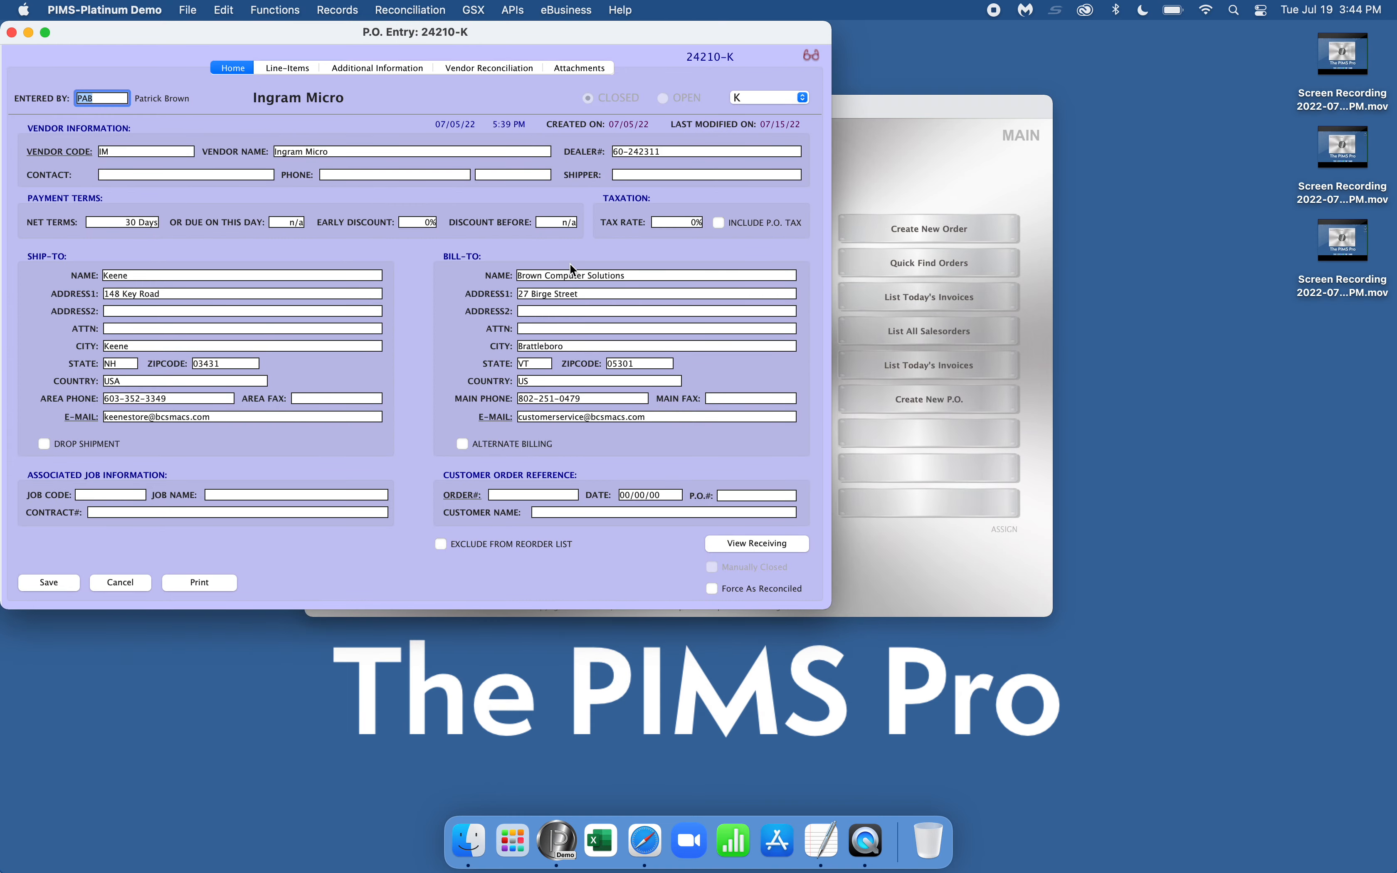
{"action": "left_click_drag", "start_coordinate": [482, 51], "coordinate": [788, 110]}
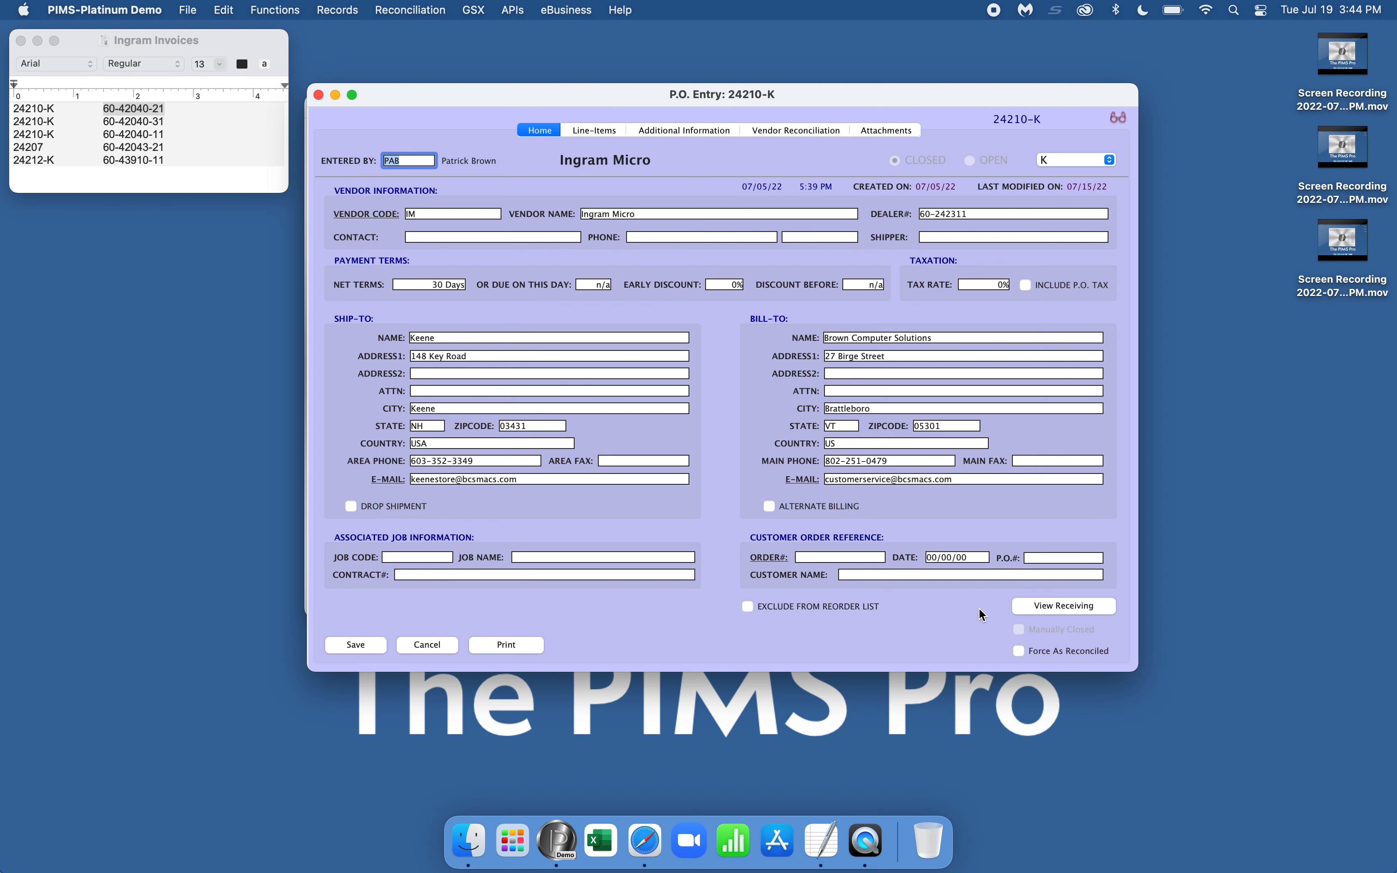
{"action": "left_click", "coordinate": [788, 129]}
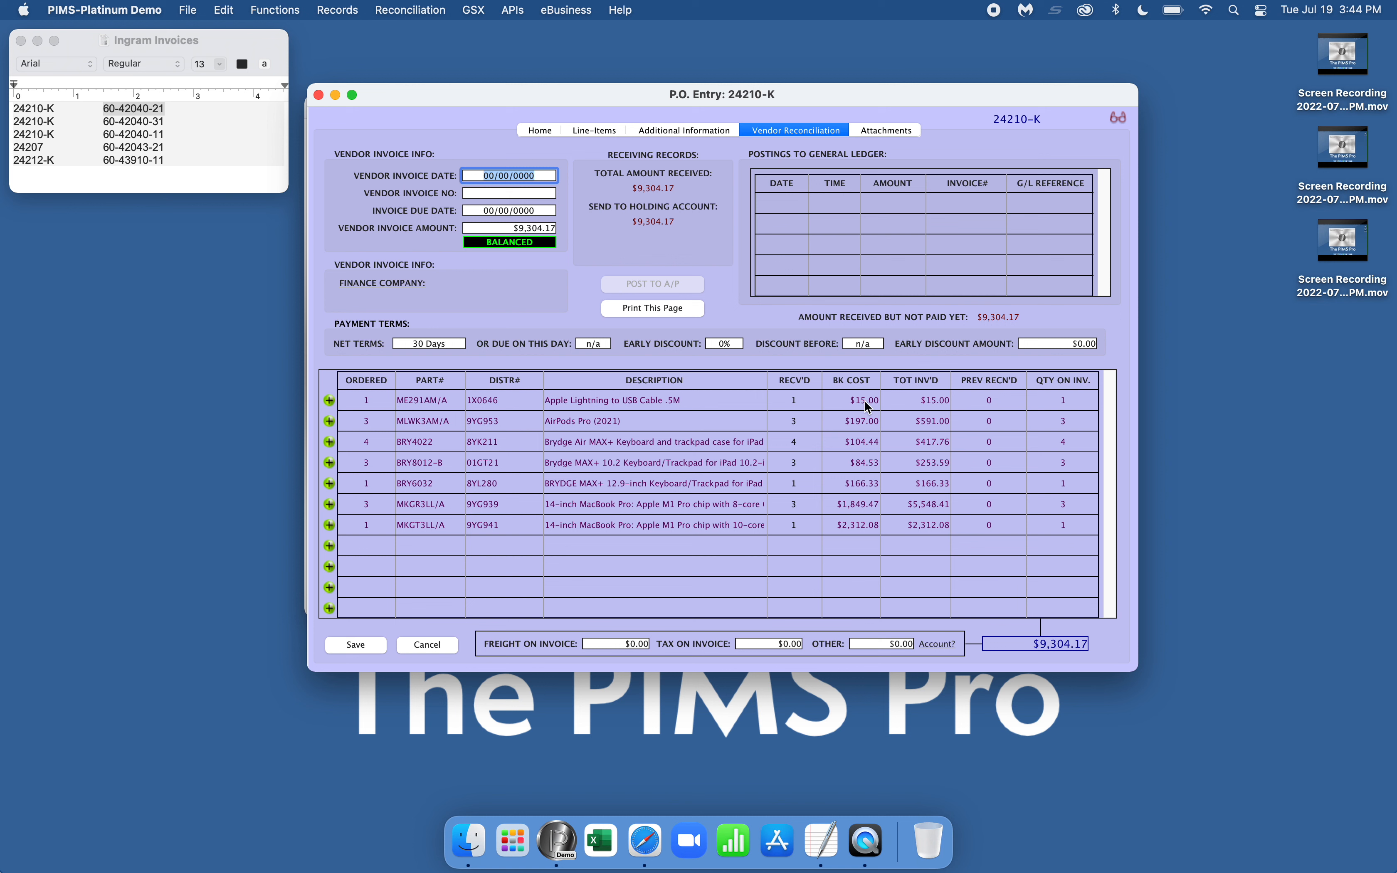
Fetch the API invoice details for the note's first Ingram invoice, suffix -21, and auto-fill the purchase order's reconciliation with them.
{"action": "left_click", "coordinate": [520, 8]}
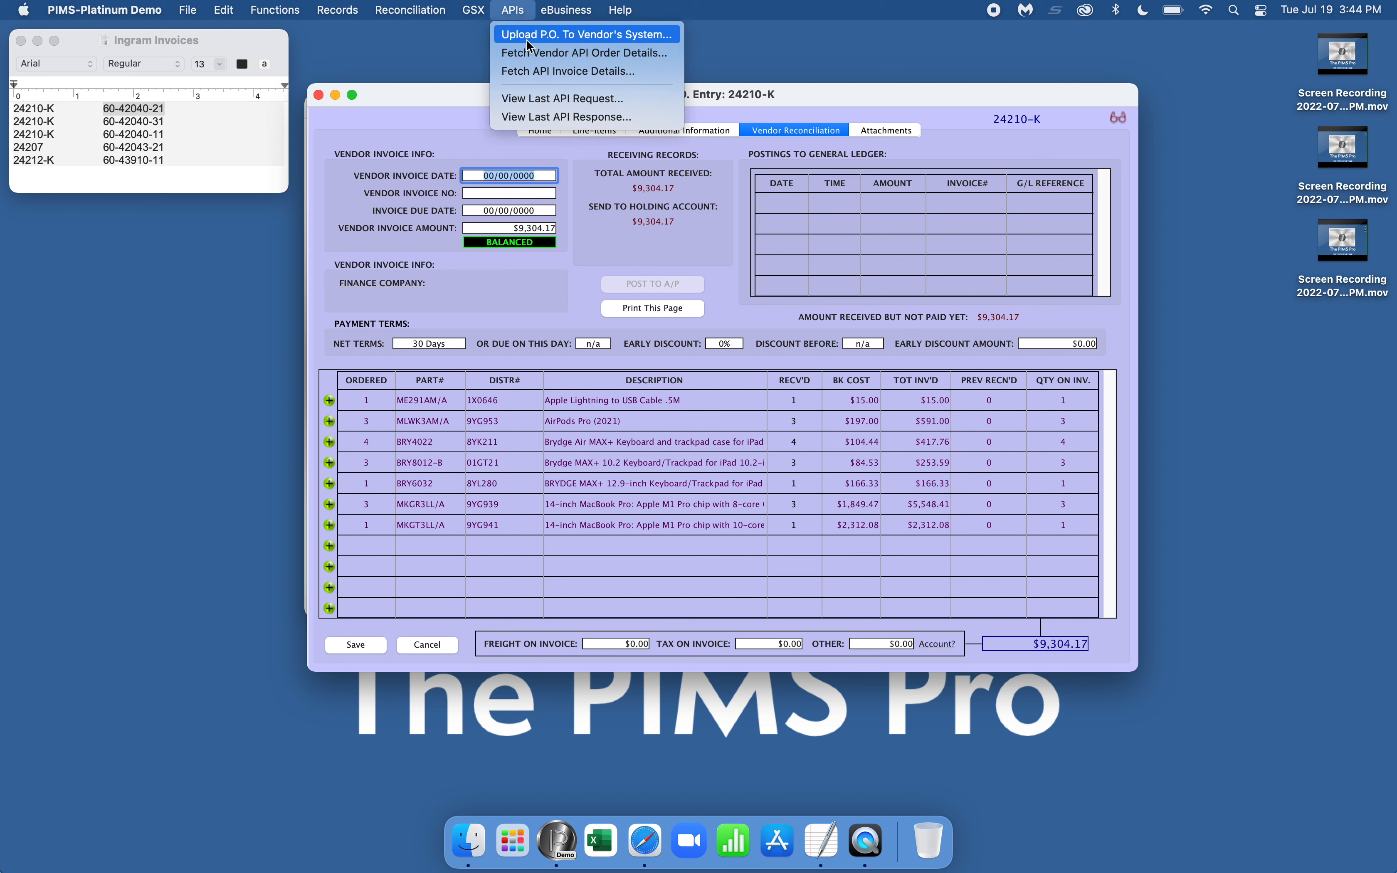
{"action": "left_click", "coordinate": [535, 79]}
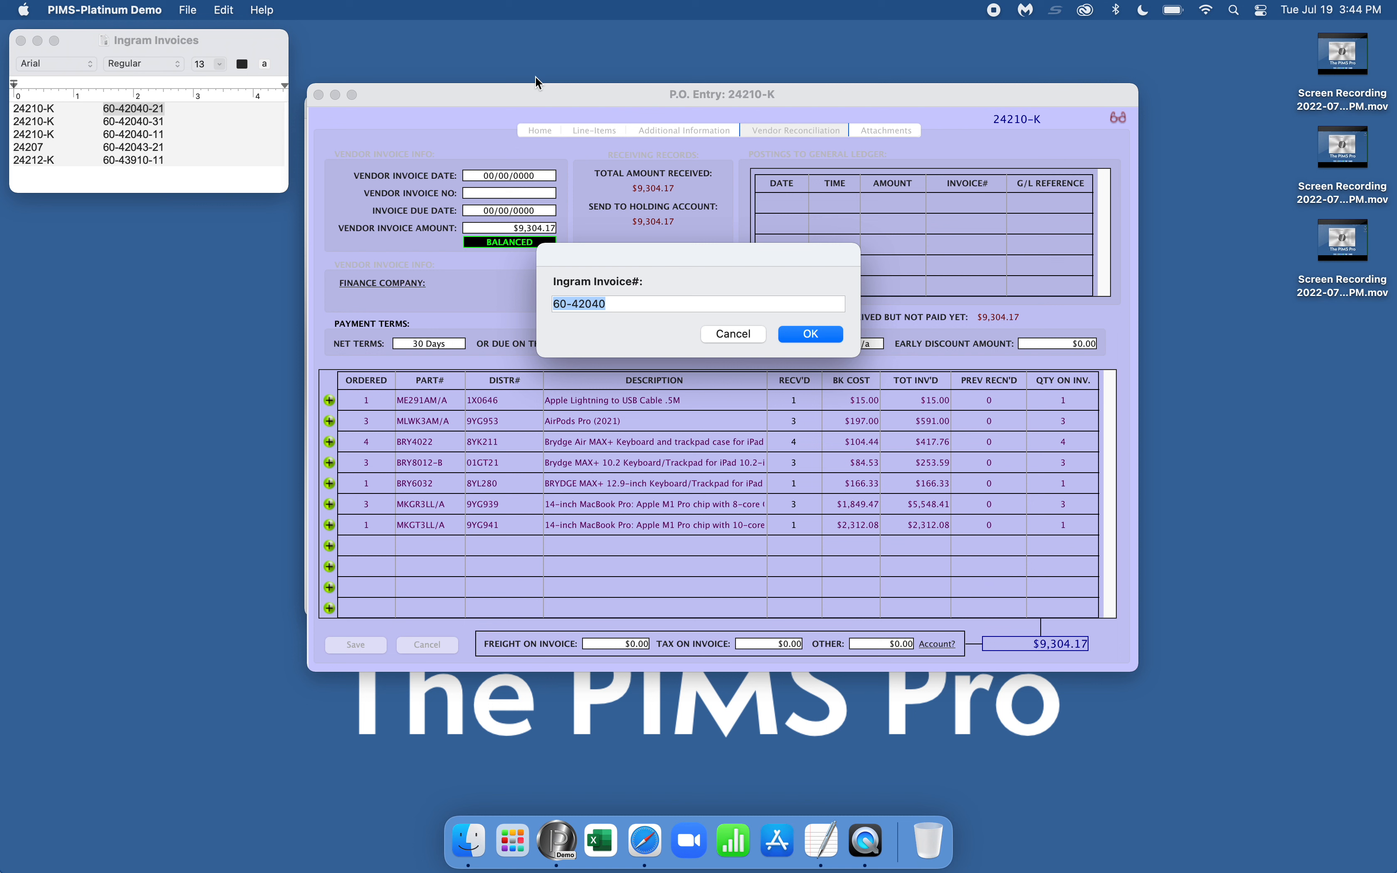
{"action": "key", "text": "Right"}
{"action": "type", "text": "-21"}
{"action": "left_click", "coordinate": [813, 335]}
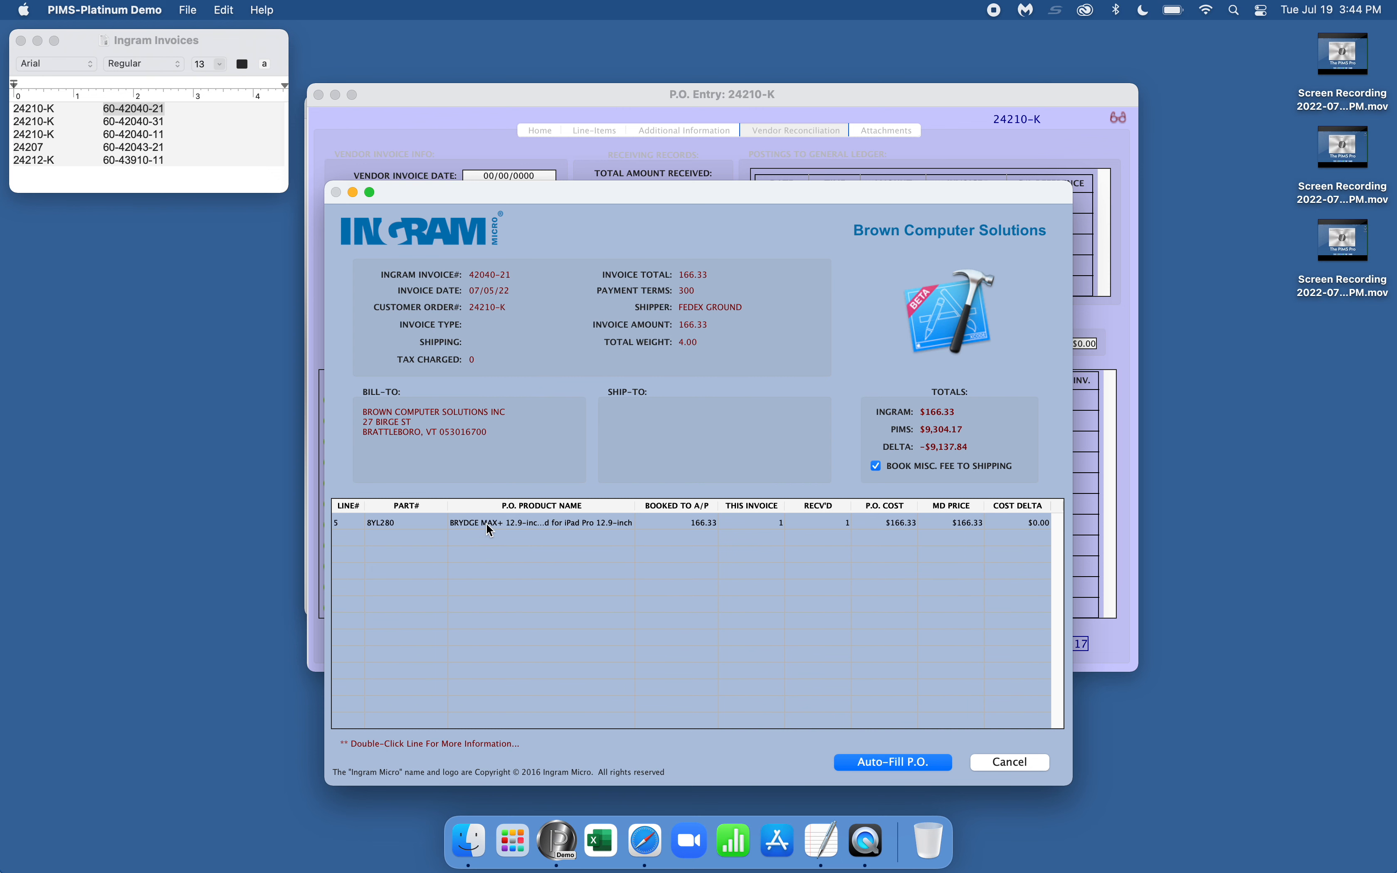
{"action": "left_click", "coordinate": [925, 759]}
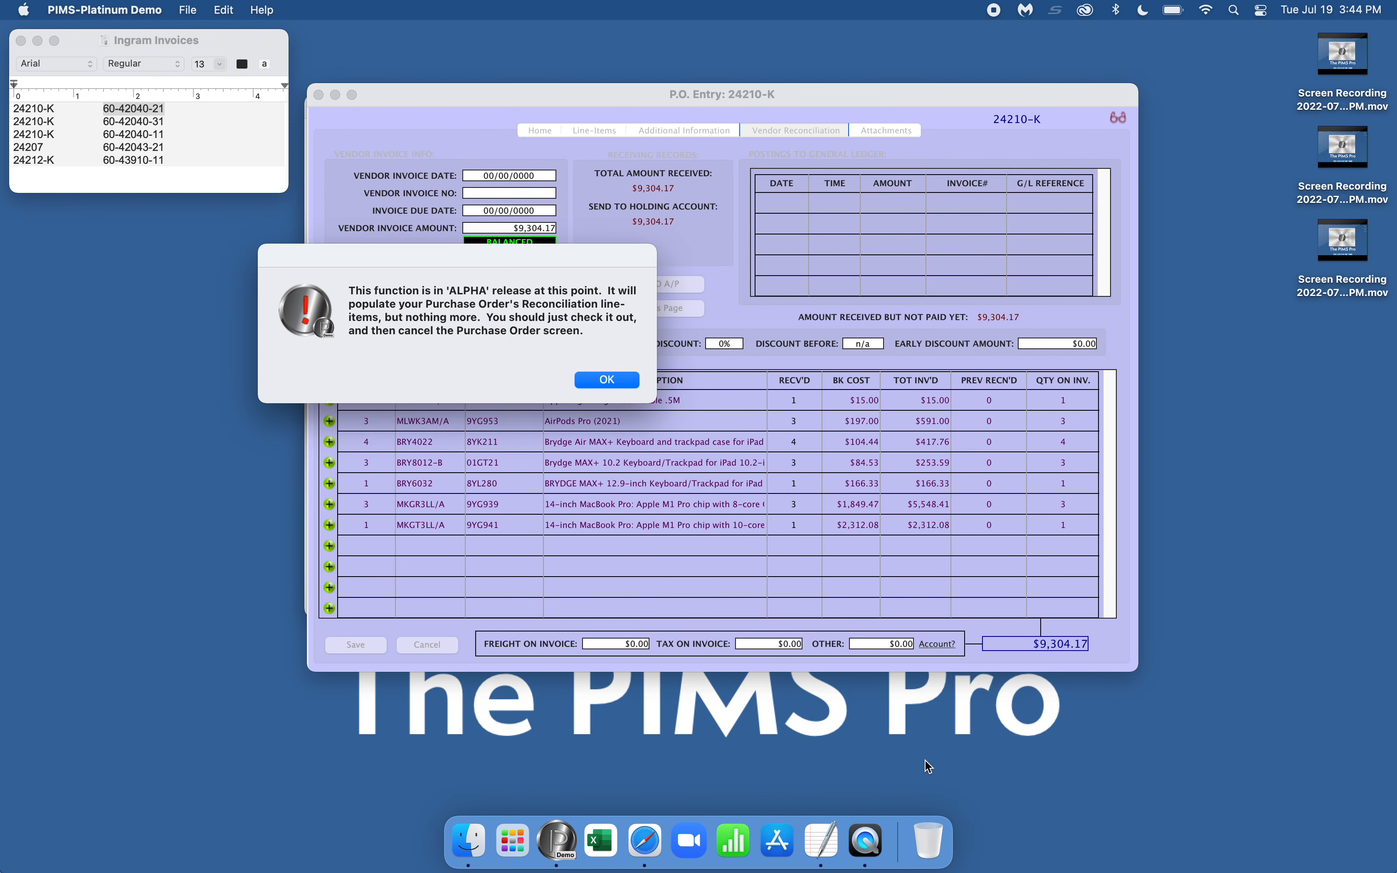
{"action": "left_click", "coordinate": [614, 381]}
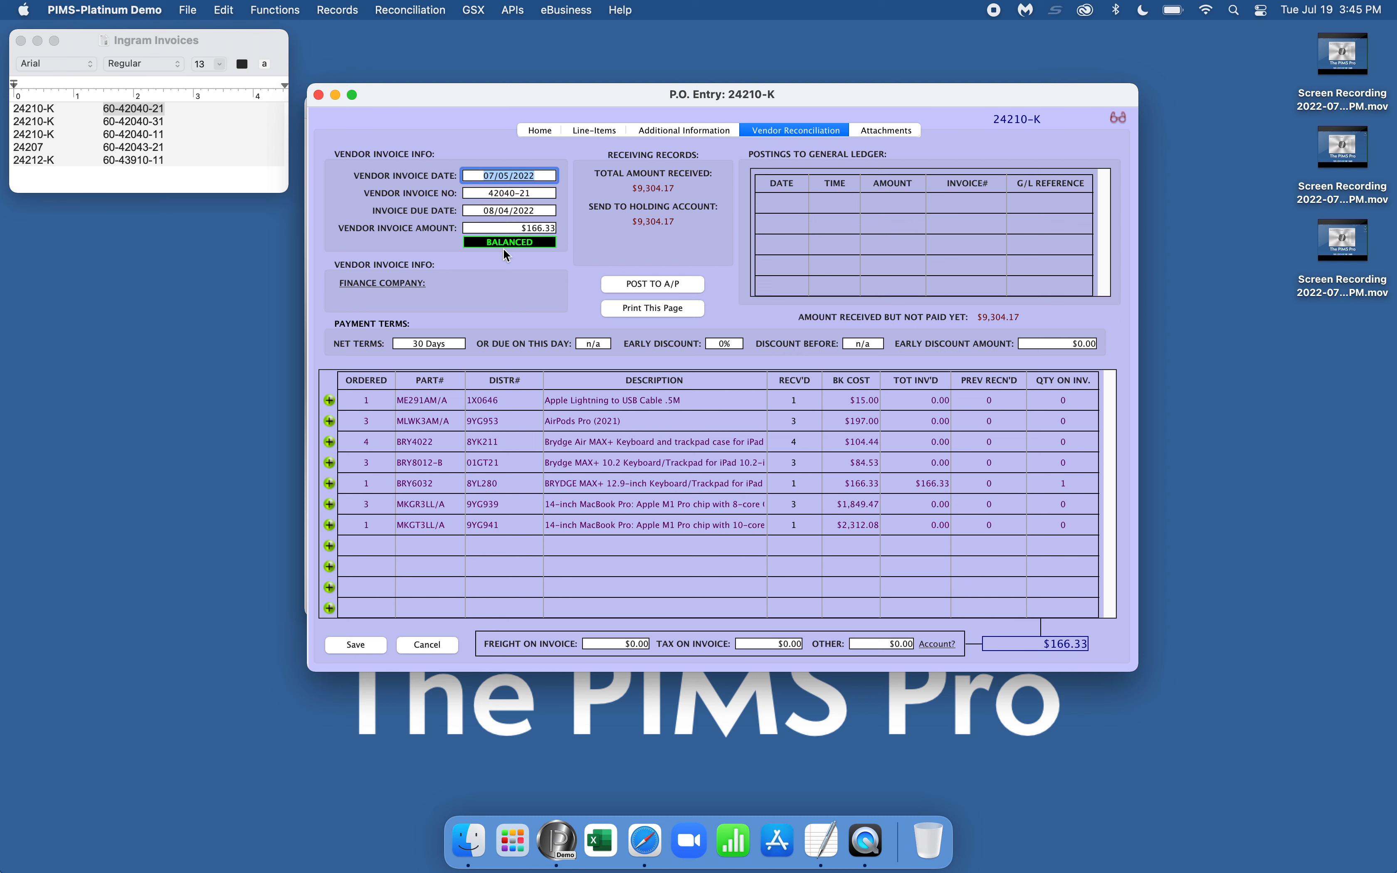
Post the invoice with suffix -21 to accounts payable dated 07/05/22, without a Purchase Journal note.
{"action": "left_click", "coordinate": [665, 283]}
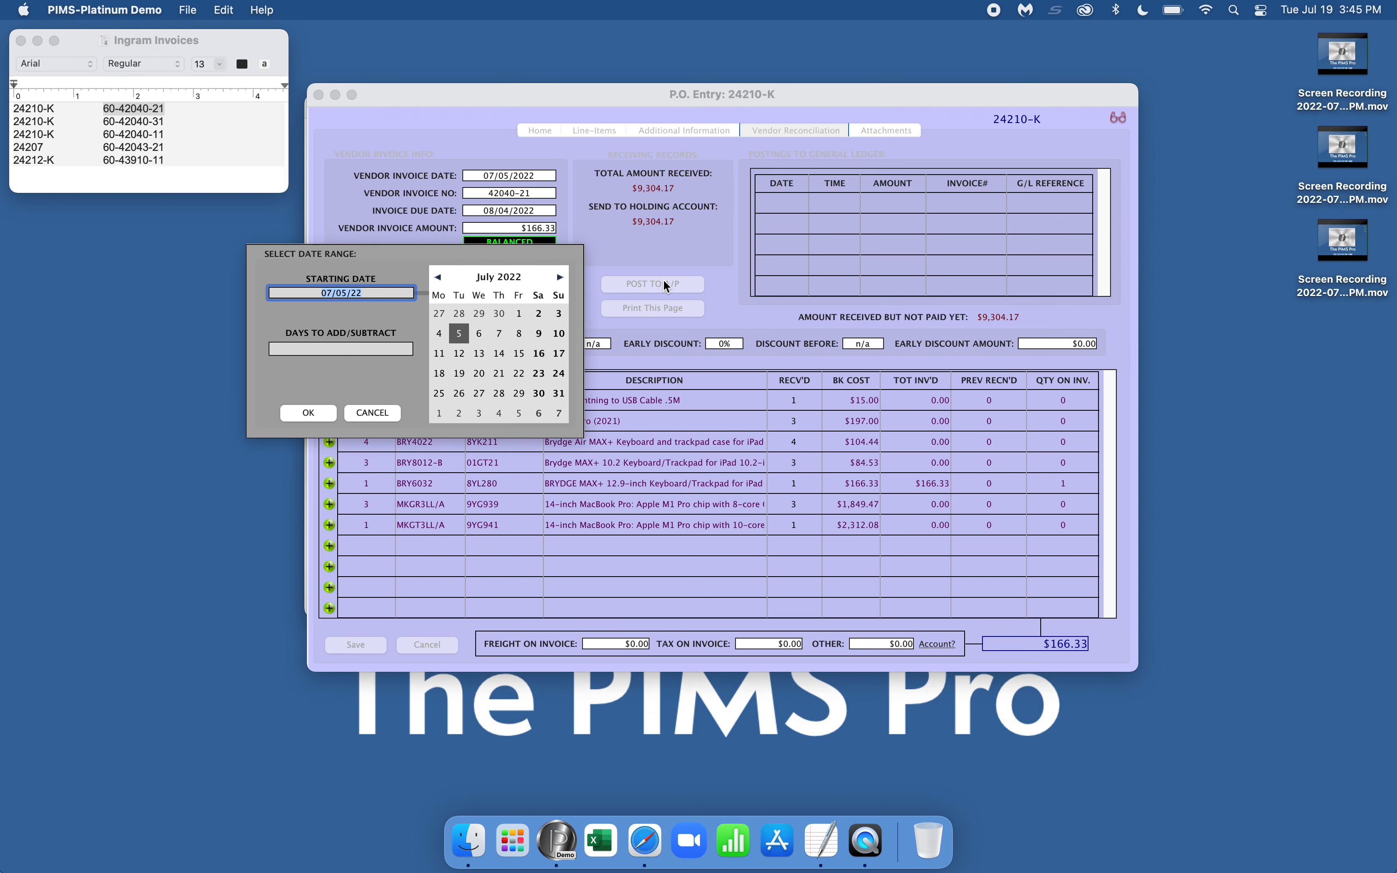
{"action": "left_click", "coordinate": [308, 413]}
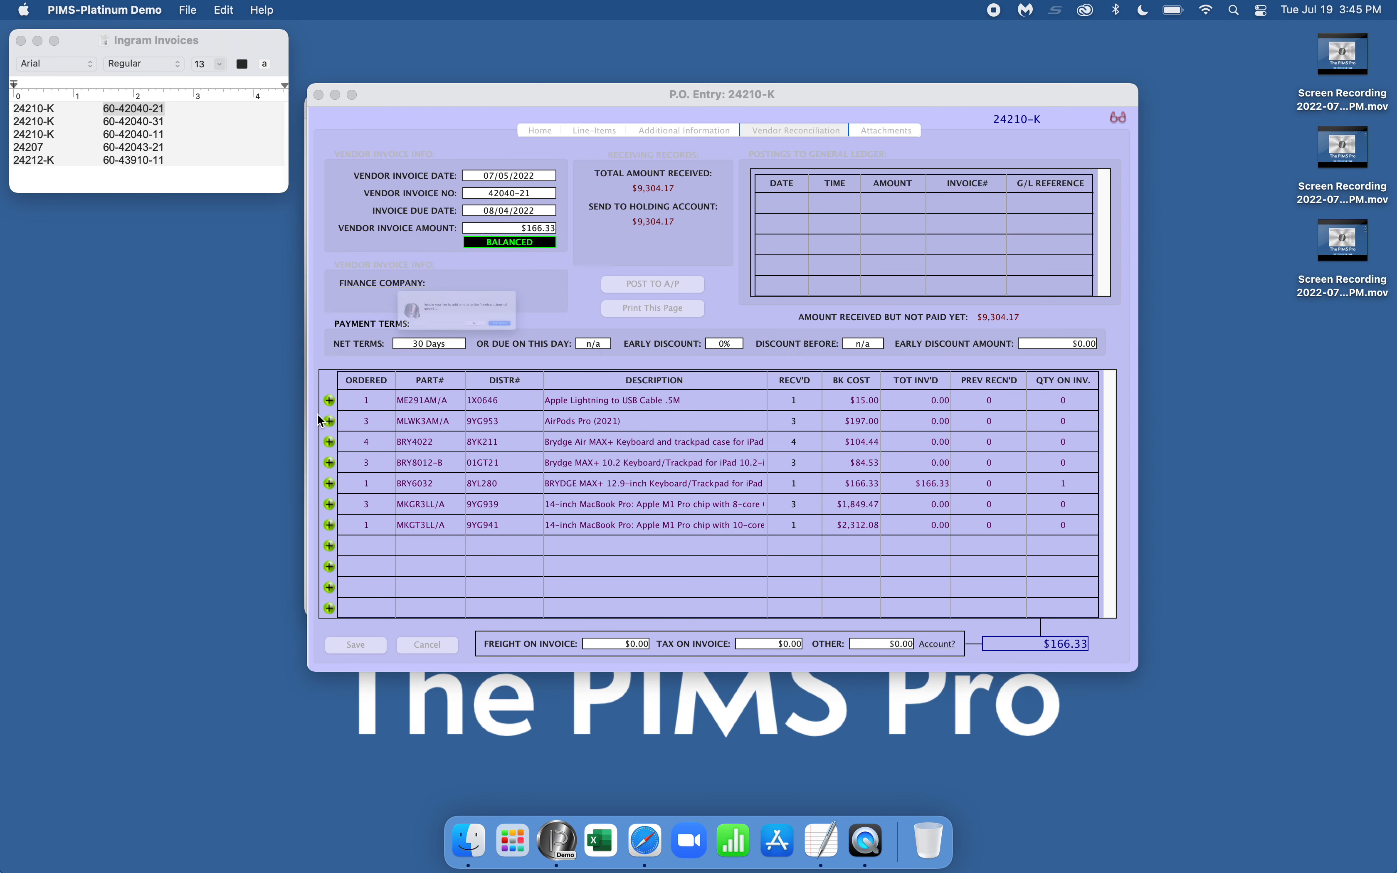
{"action": "left_click", "coordinate": [545, 353]}
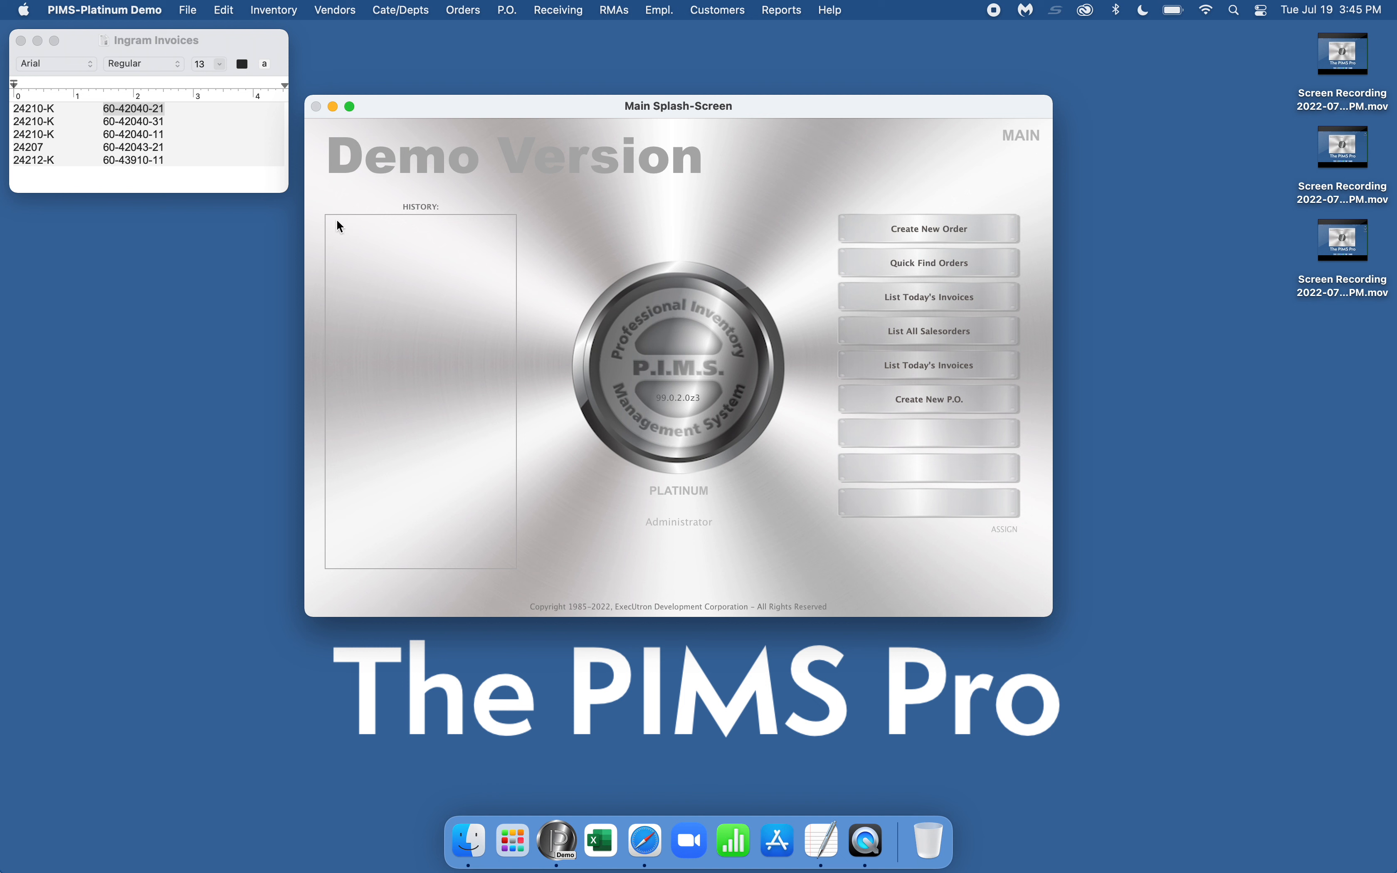
Reopen the same Ingram Micro purchase order on its vendor reconciliation page for the note's second invoice.
{"action": "key", "text": "super+f"}
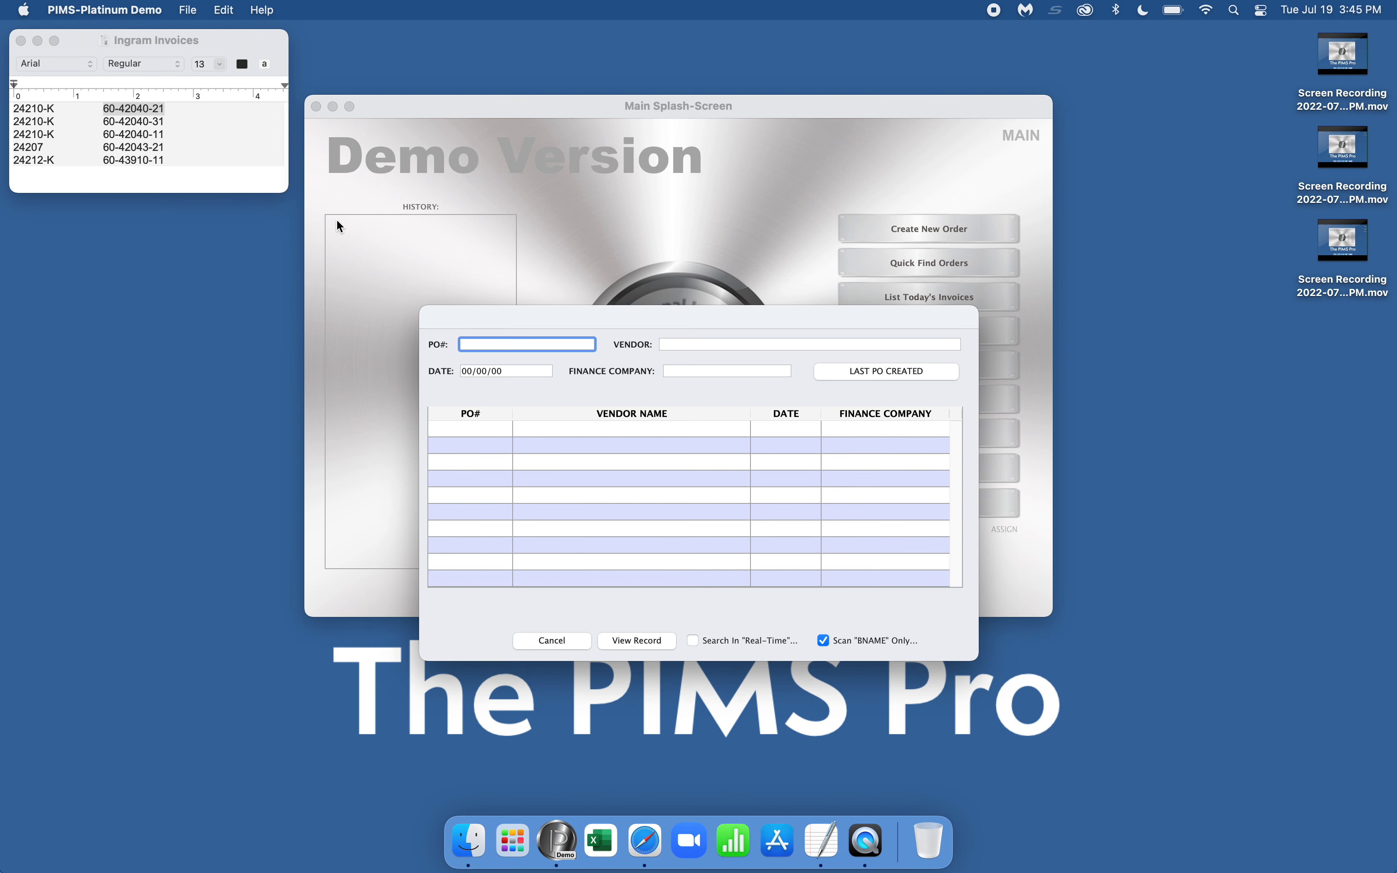
{"action": "type", "text": "24210-K"}
{"action": "key", "text": "Return"}
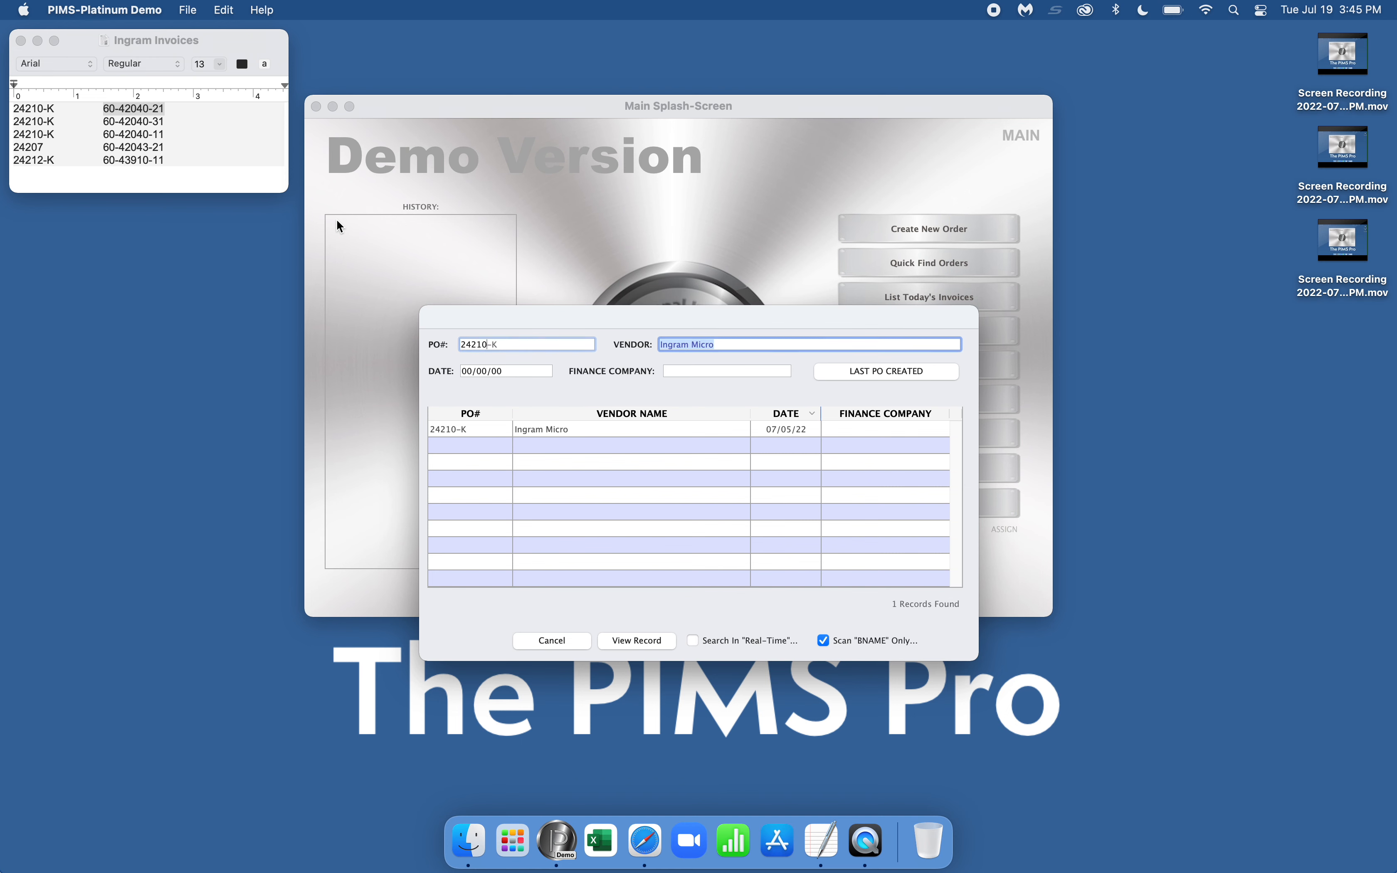
{"action": "double_click", "coordinate": [567, 434]}
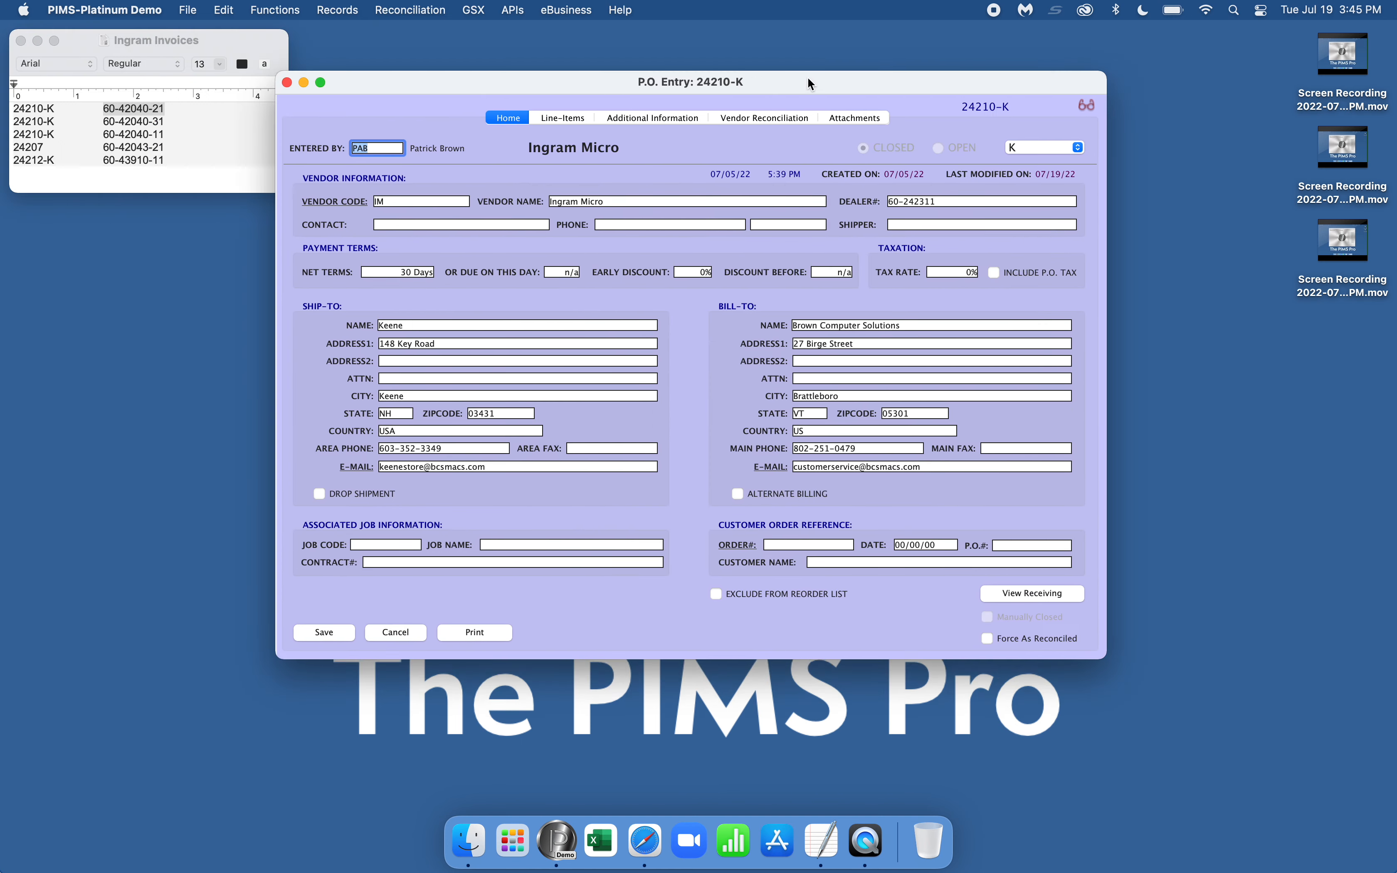
{"action": "left_click", "coordinate": [768, 118]}
Fetch the API details of the Ingram invoice with suffix -31 and auto-fill the purchase order's reconciliation lines.
{"action": "left_click", "coordinate": [513, 9]}
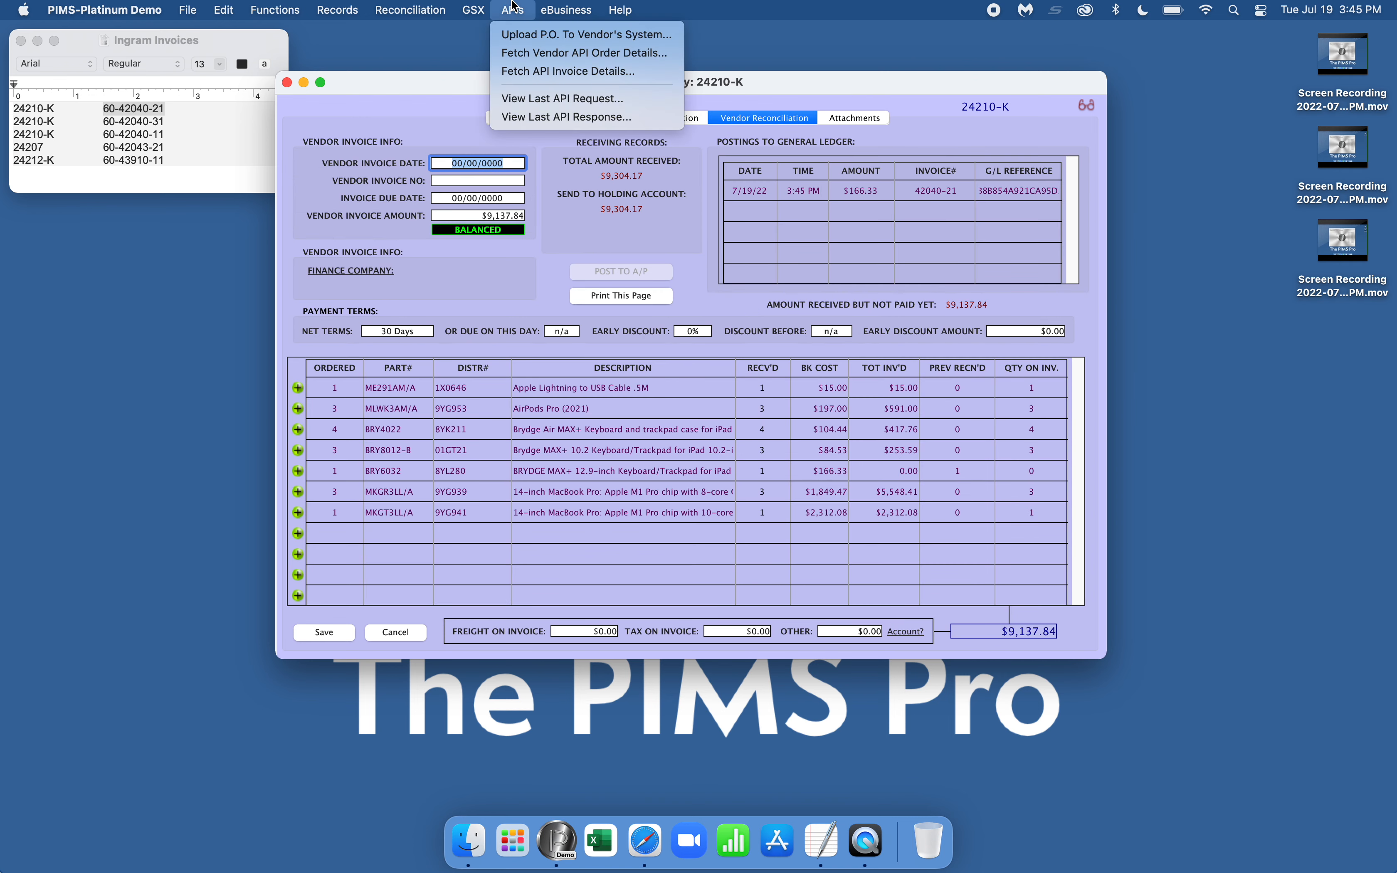
{"action": "left_click", "coordinate": [527, 70]}
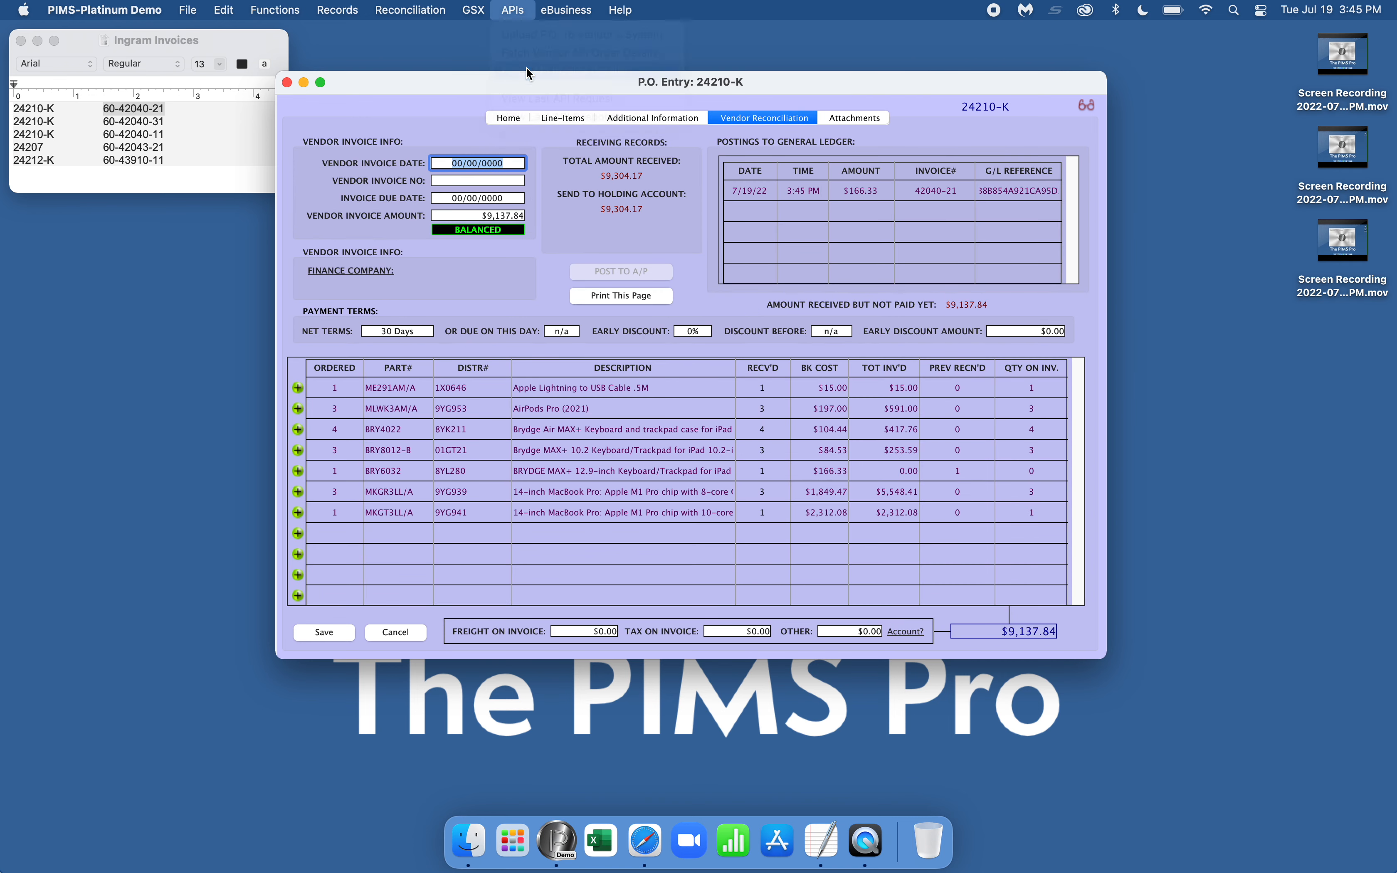
{"action": "key", "text": "Right"}
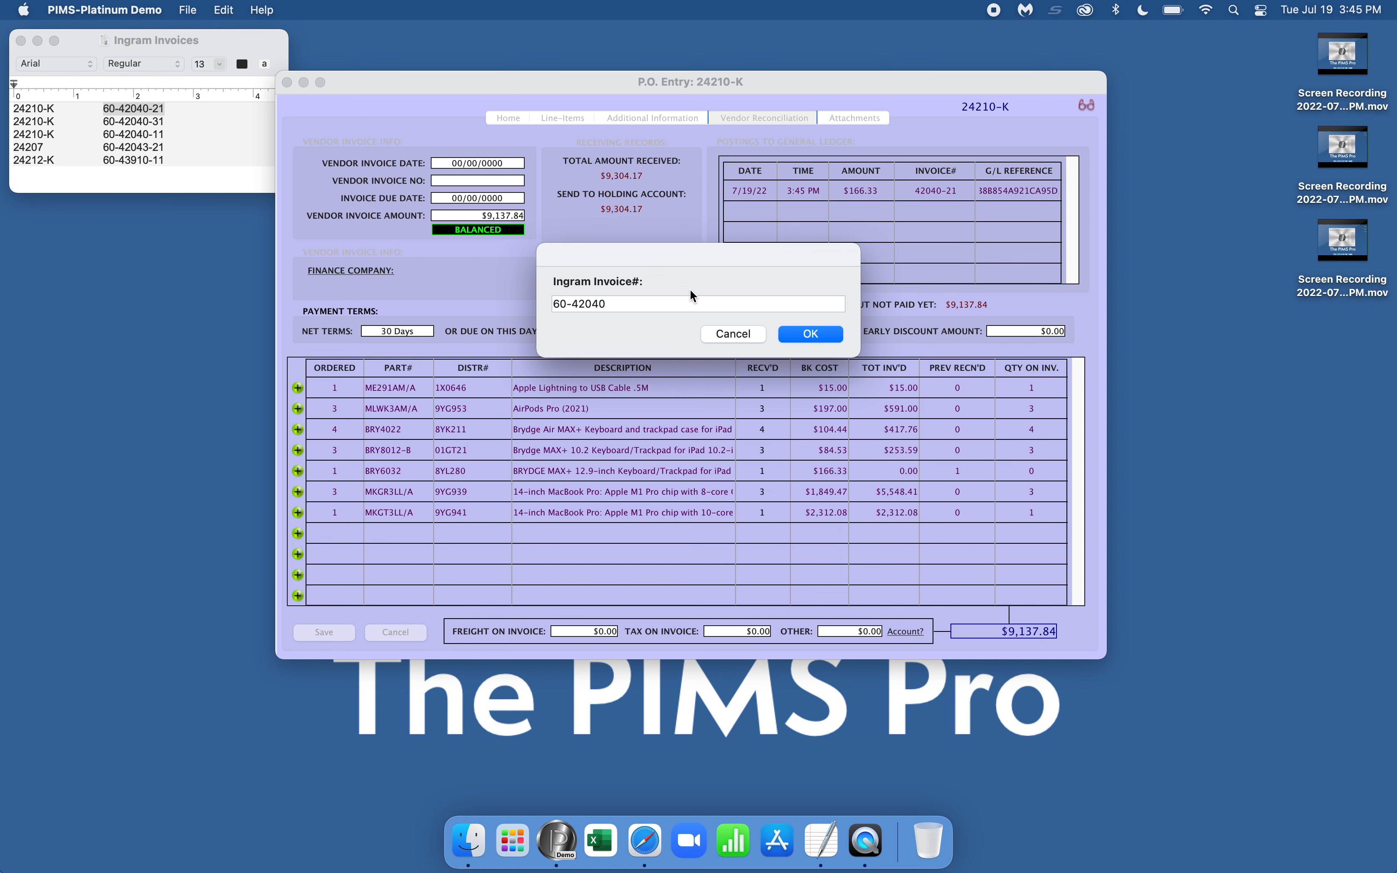
{"action": "type", "text": "-31"}
{"action": "left_click", "coordinate": [817, 339]}
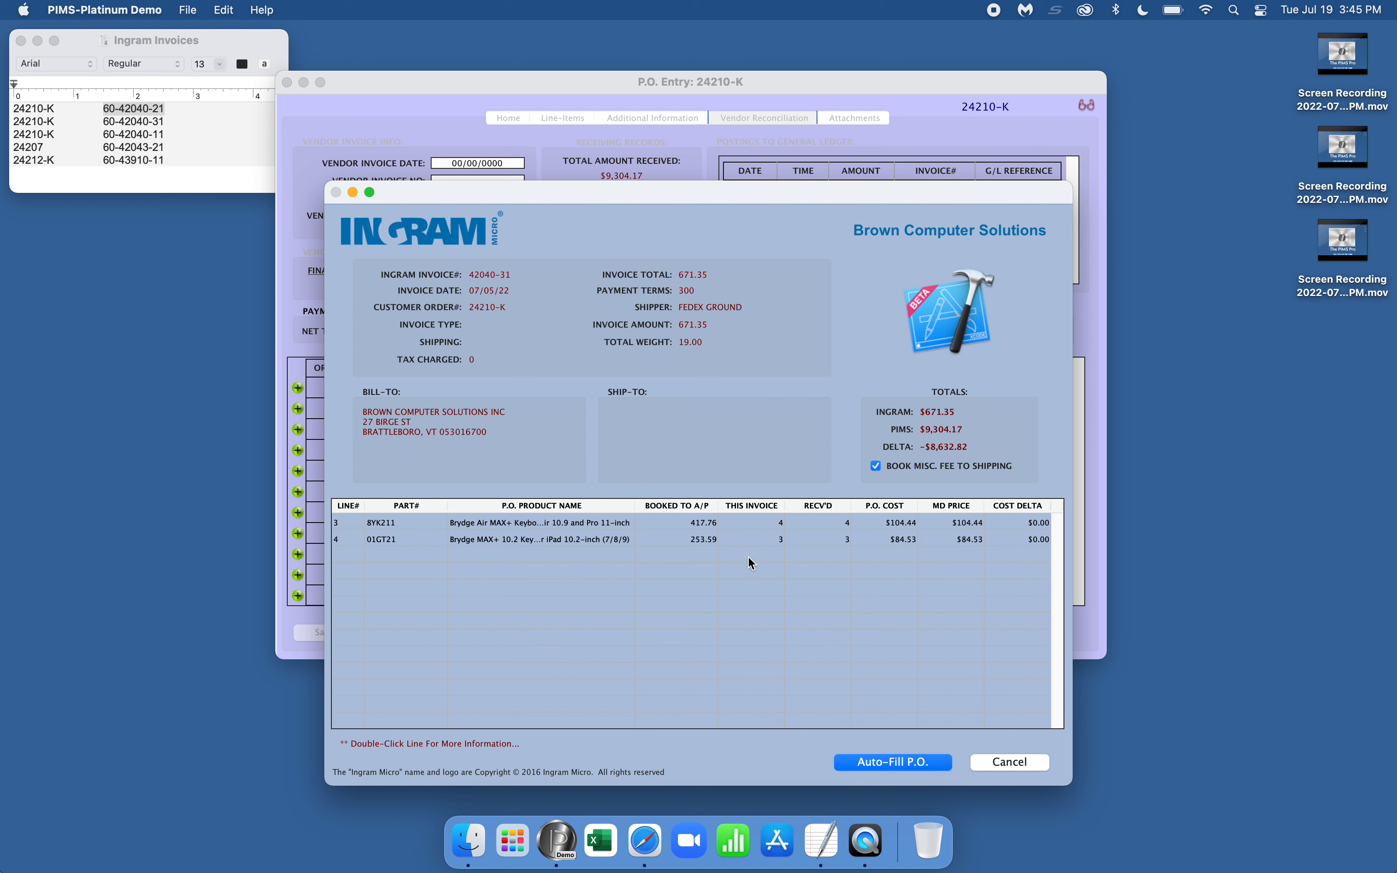
{"action": "left_click", "coordinate": [875, 763]}
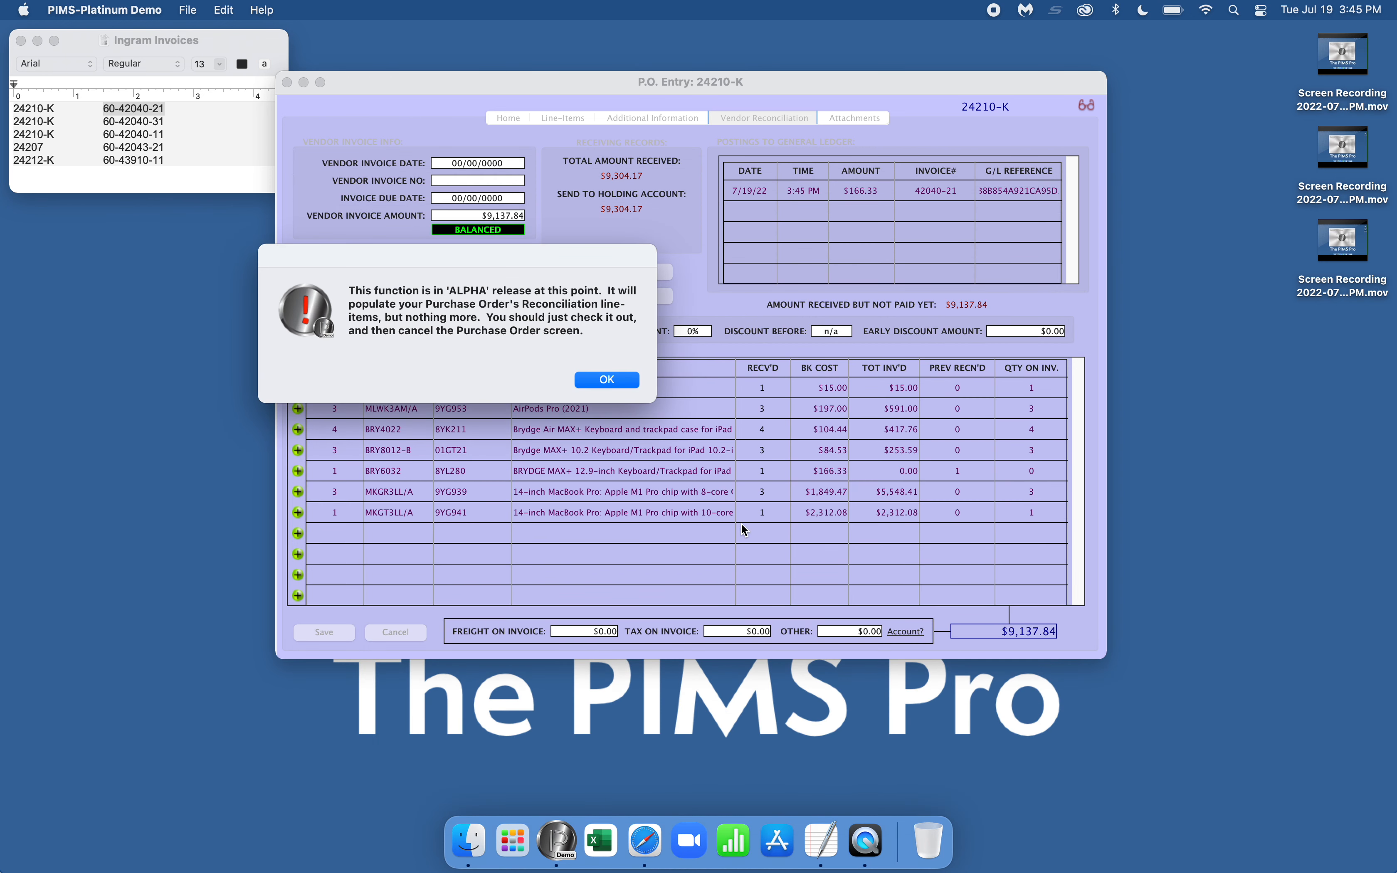
{"action": "left_click", "coordinate": [606, 384]}
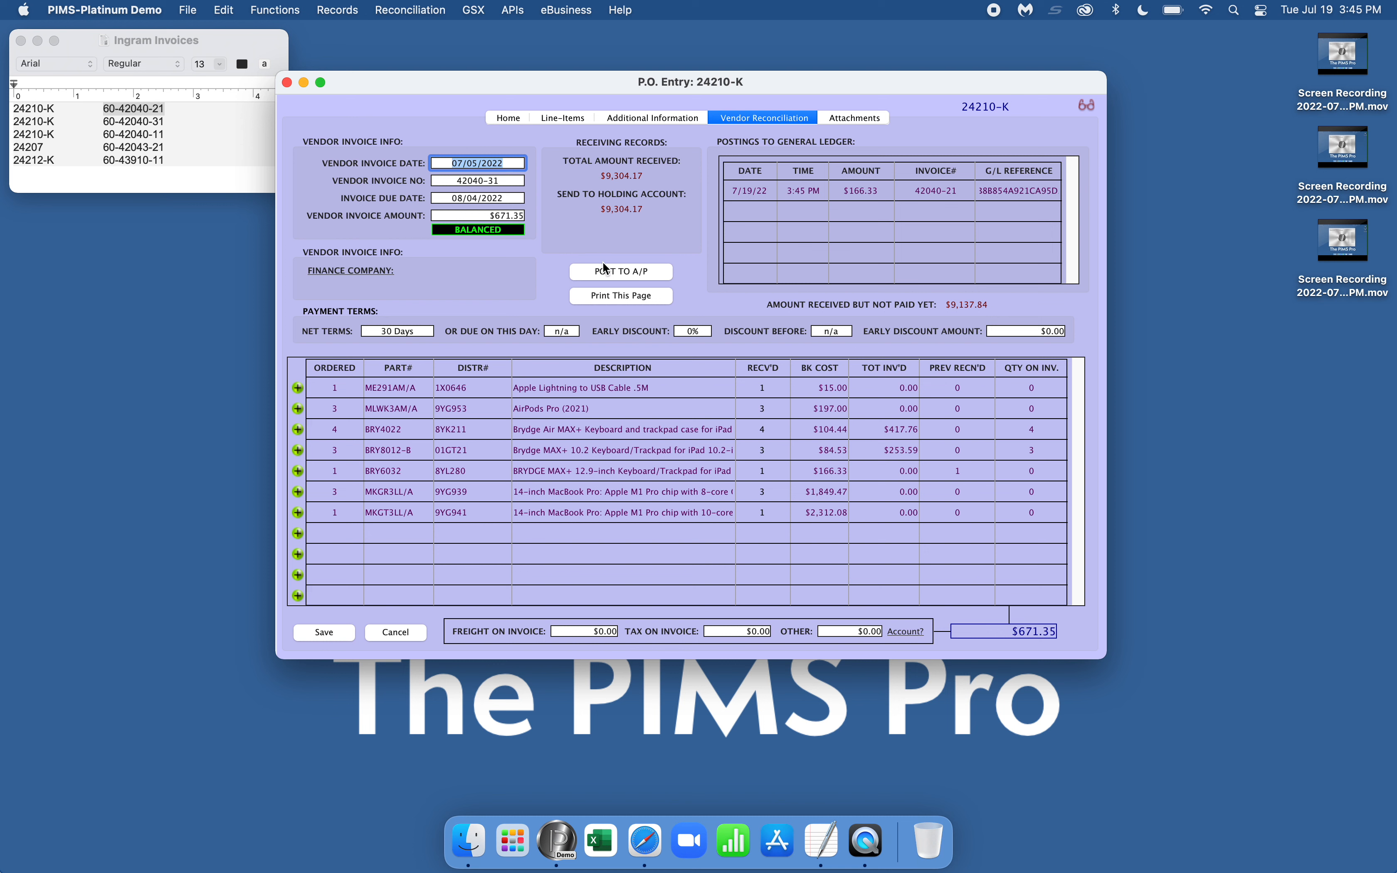
Post the invoice with suffix -31 to accounts payable dated 07/05/22, declining the Purchase Journal note.
{"action": "left_click", "coordinate": [637, 277]}
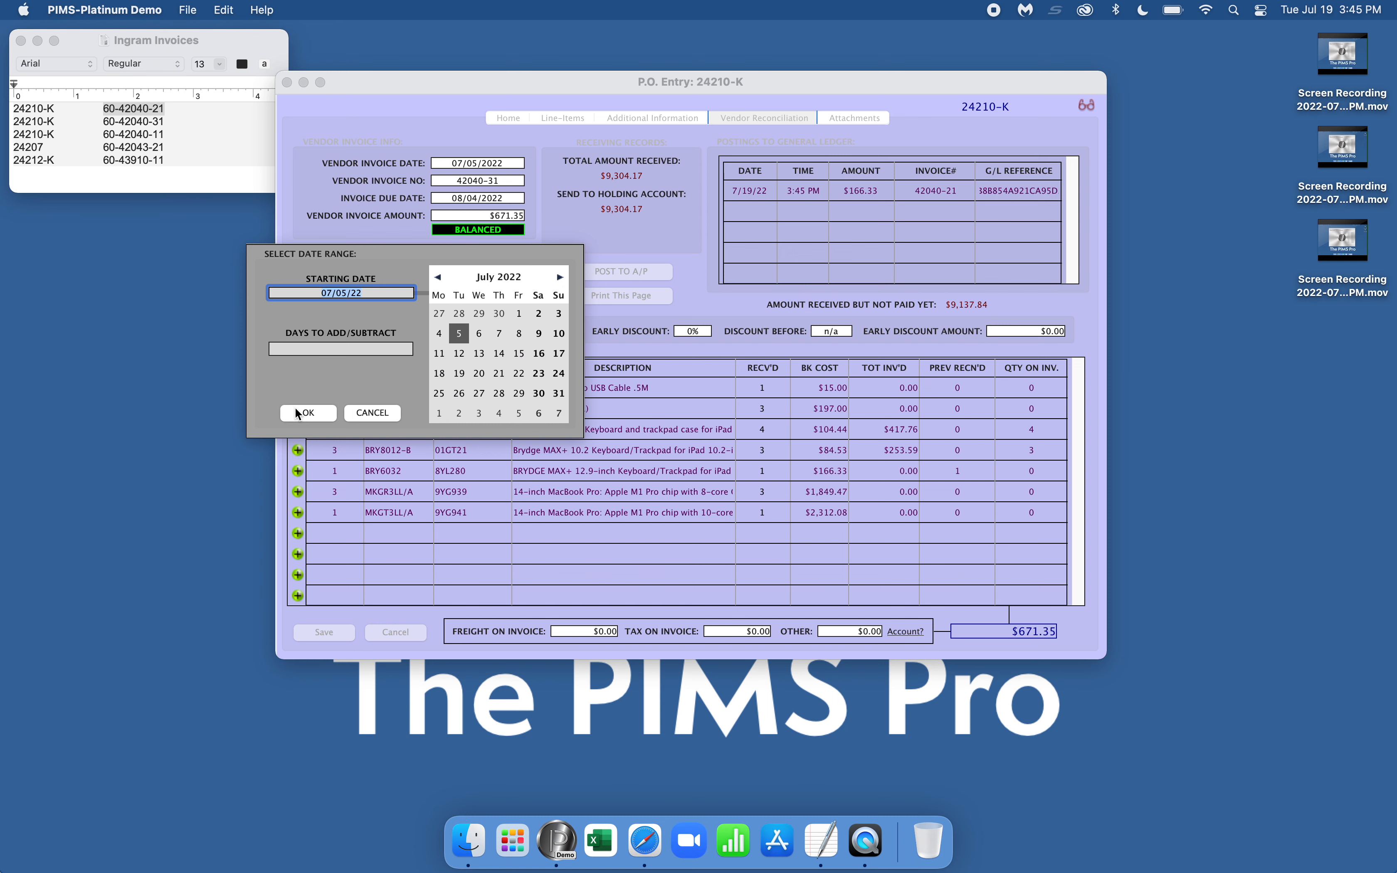
{"action": "left_click", "coordinate": [295, 410]}
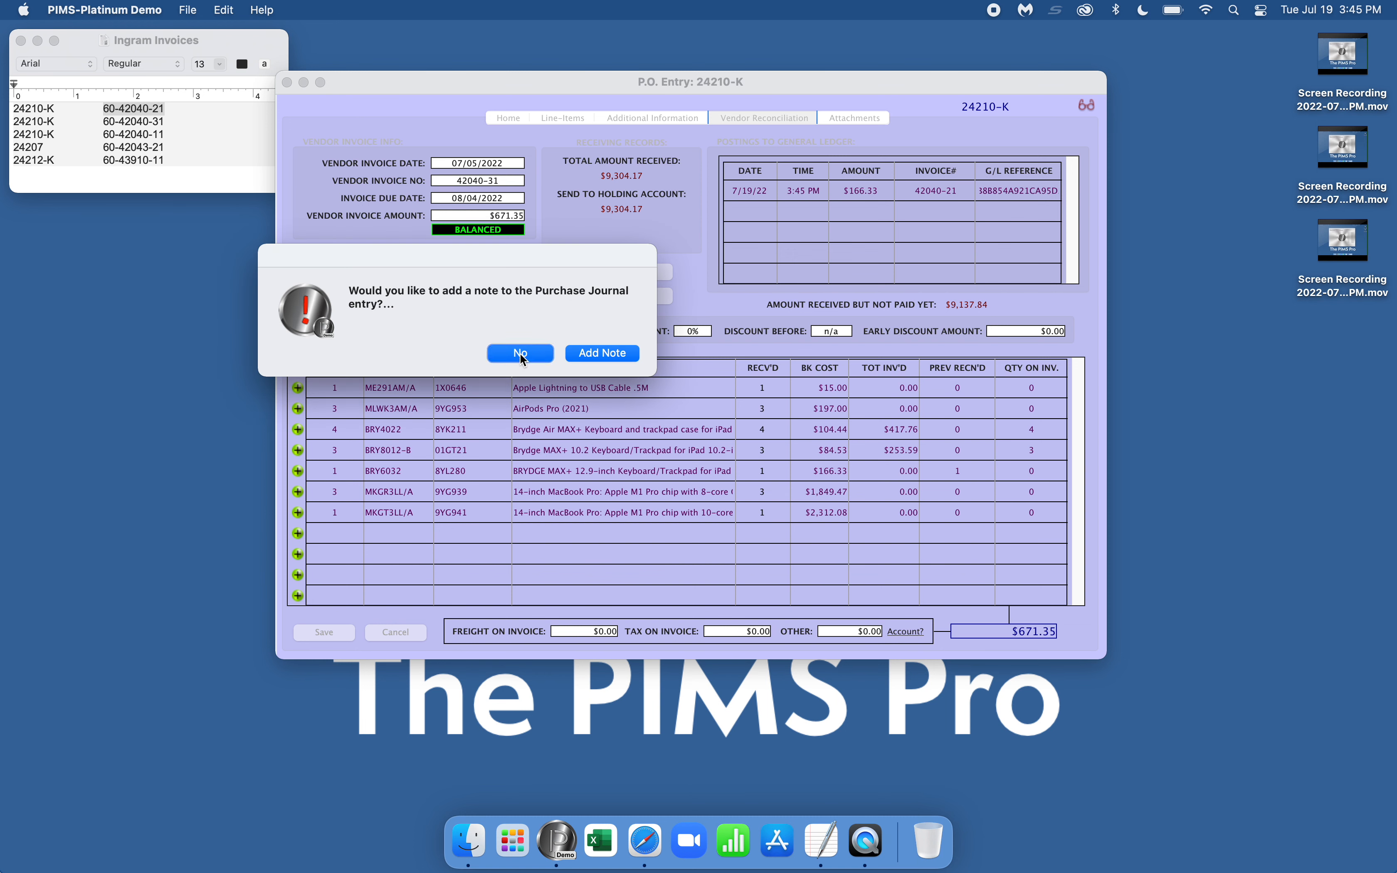
{"action": "left_click", "coordinate": [521, 354]}
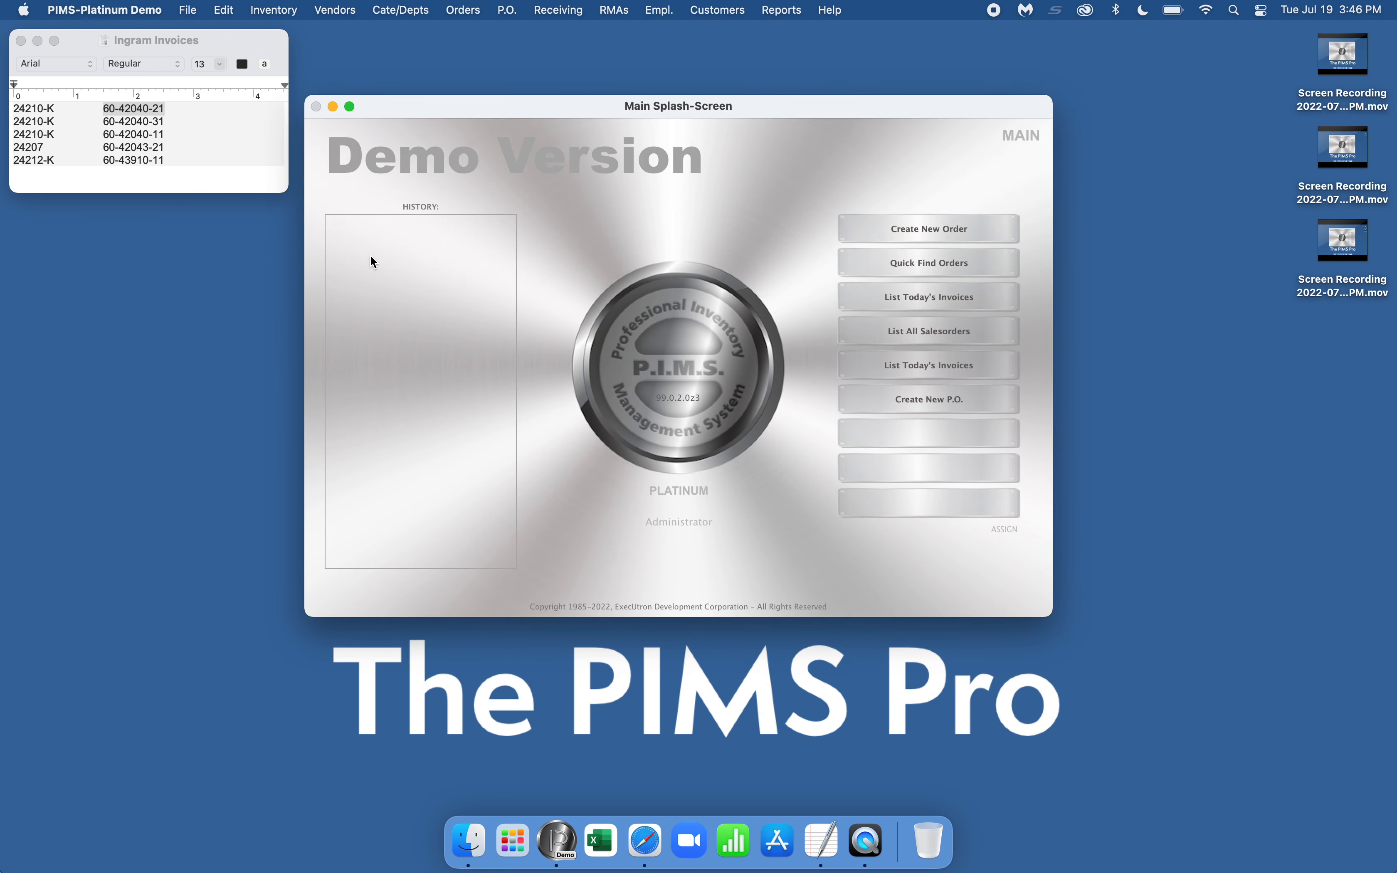
Look up the same Ingram Micro purchase order again and show its vendor reconciliation page for the third invoice.
{"action": "key", "text": "super+p"}
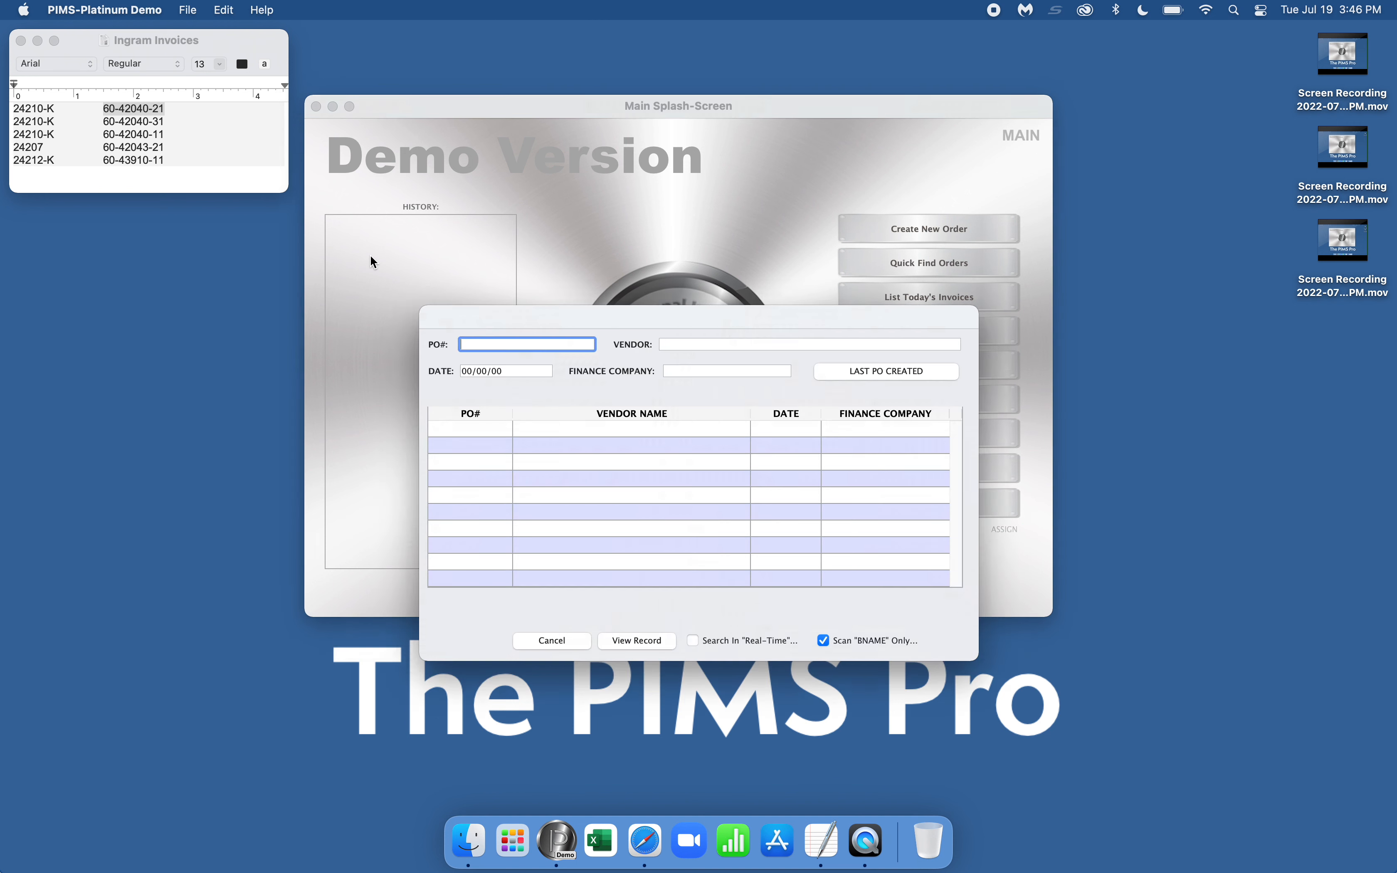
{"action": "type", "text": "24210-K"}
{"action": "key", "text": "Tab"}
{"action": "double_click", "coordinate": [562, 428]}
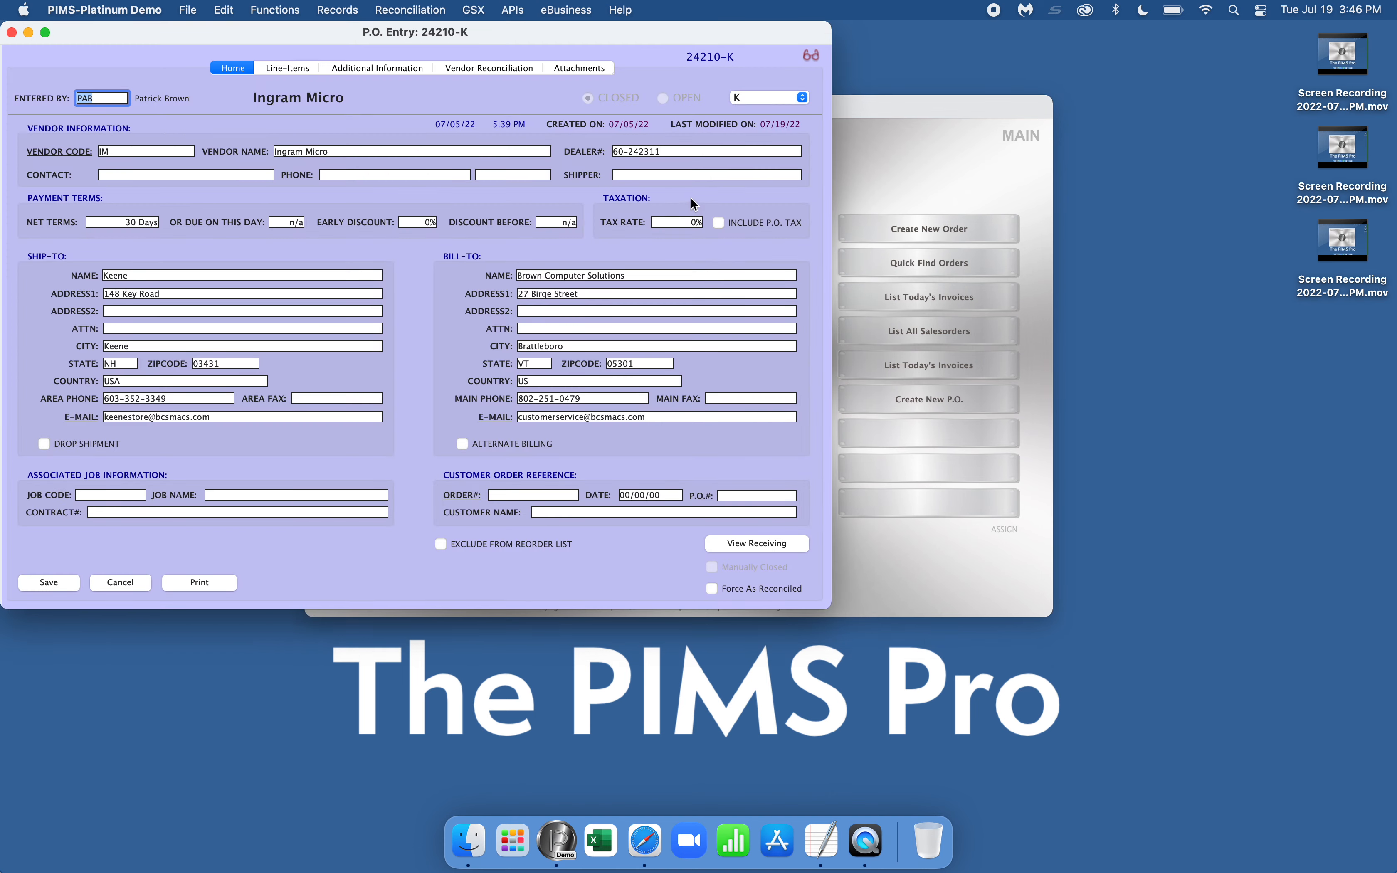
{"action": "left_click_drag", "start_coordinate": [511, 24], "coordinate": [787, 98]}
{"action": "left_click", "coordinate": [755, 128]}
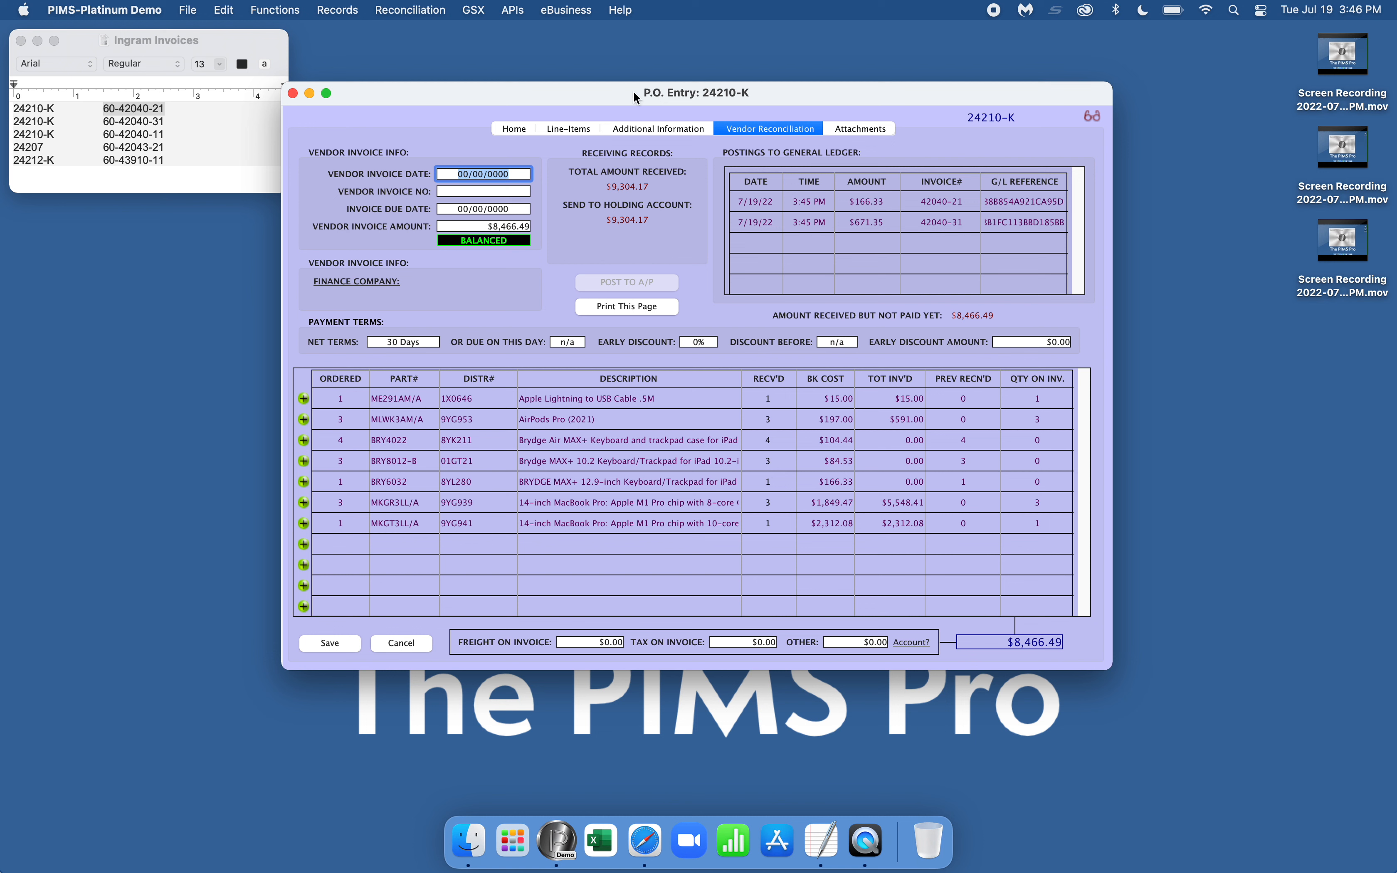
Fetch the API details of the Ingram invoice with suffix -11 and auto-fill the purchase order's reconciliation from it.
{"action": "left_click", "coordinate": [515, 13]}
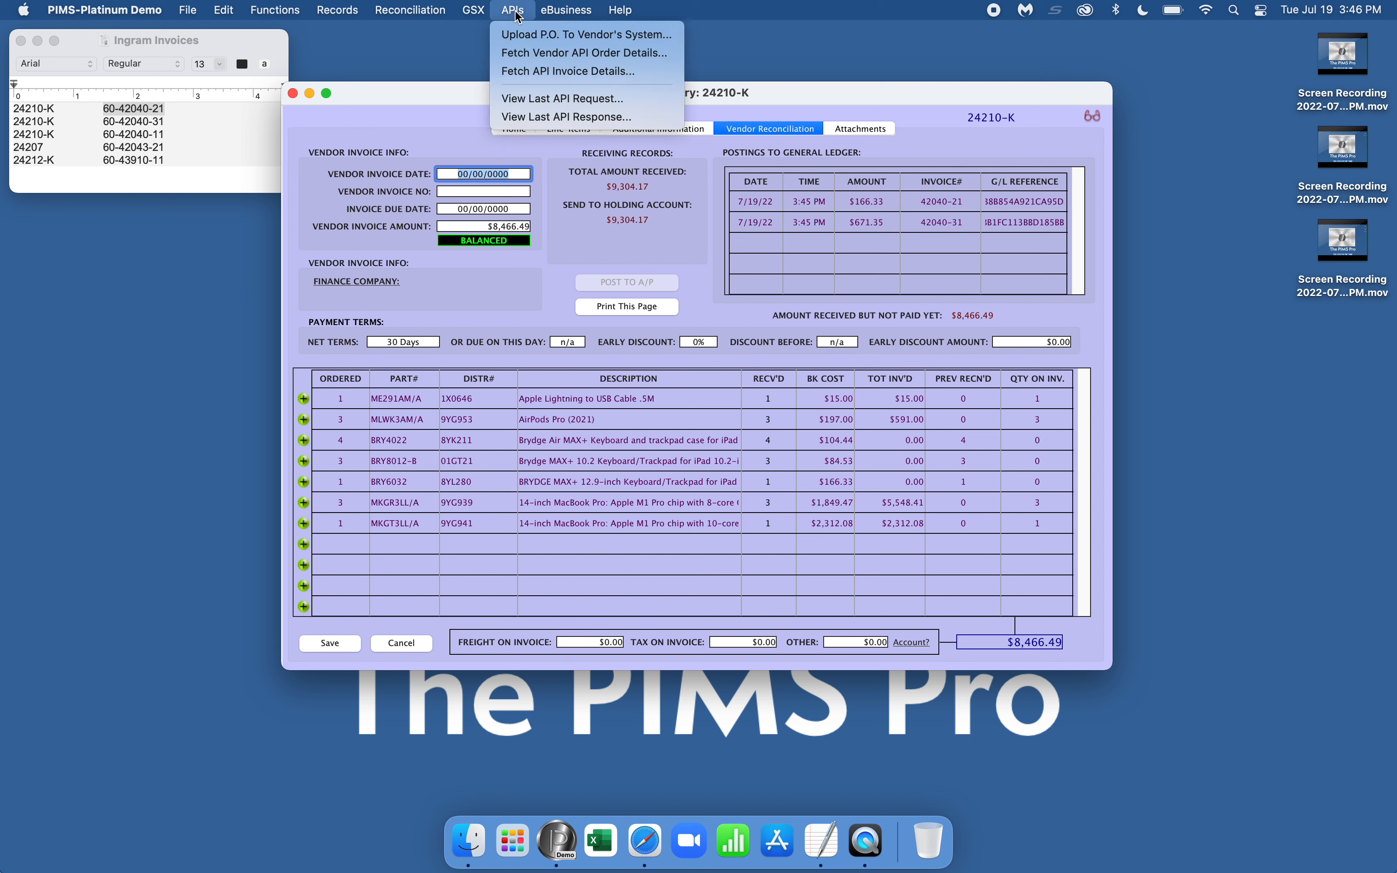
{"action": "left_click", "coordinate": [534, 72]}
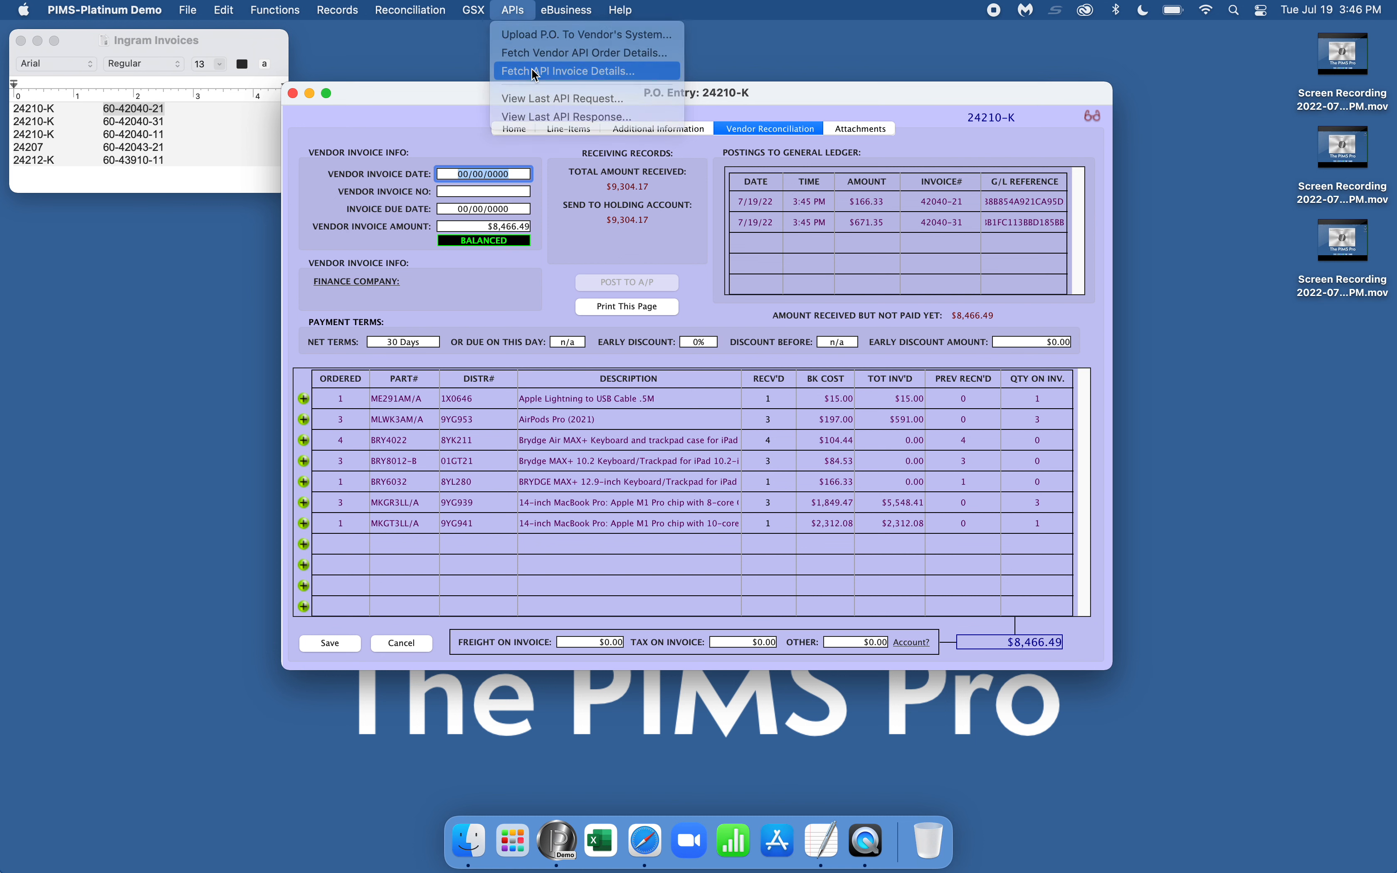
{"action": "key", "text": "Right"}
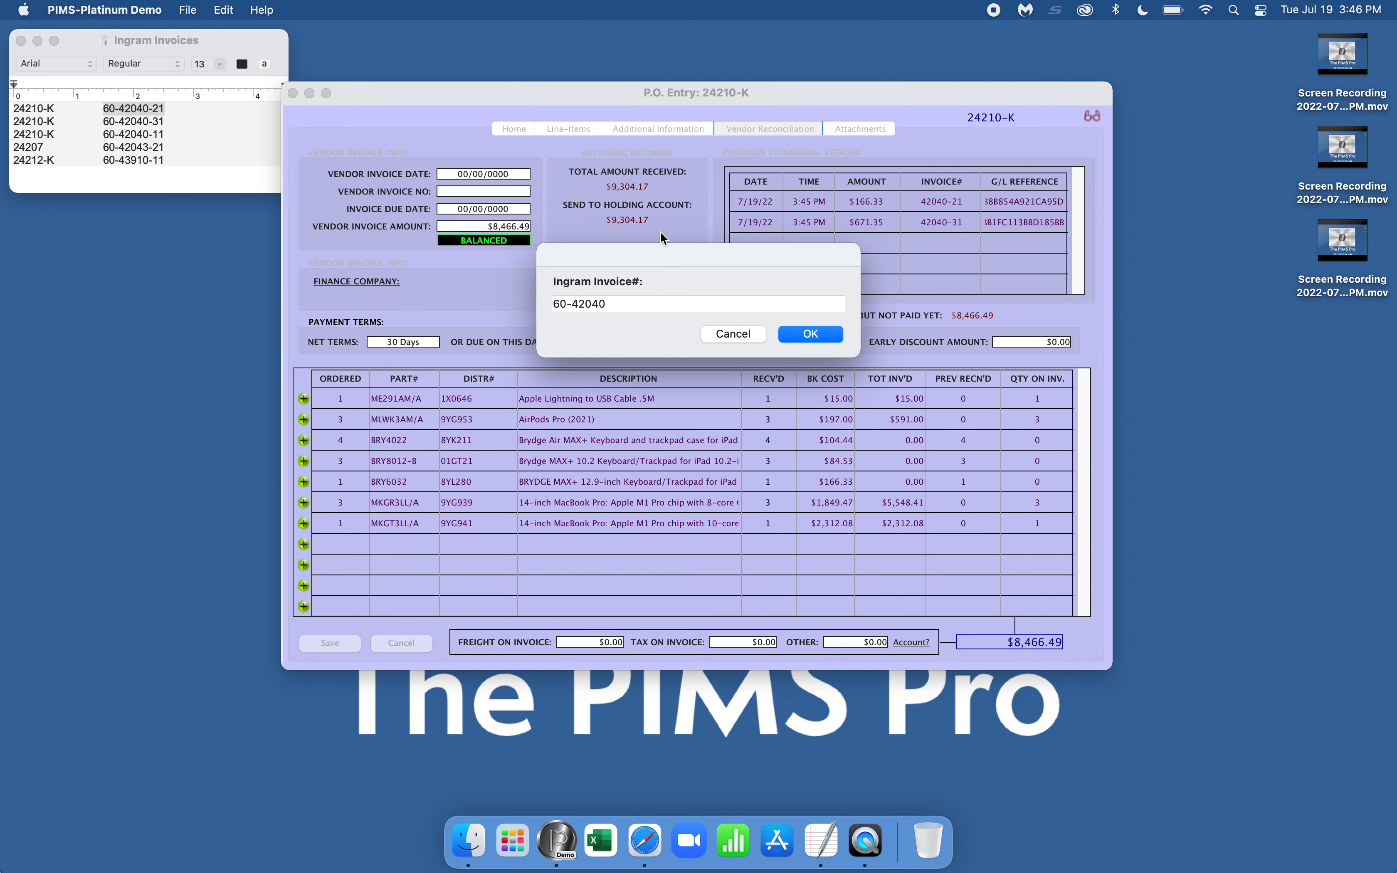
{"action": "type", "text": "-11"}
{"action": "left_click", "coordinate": [805, 333]}
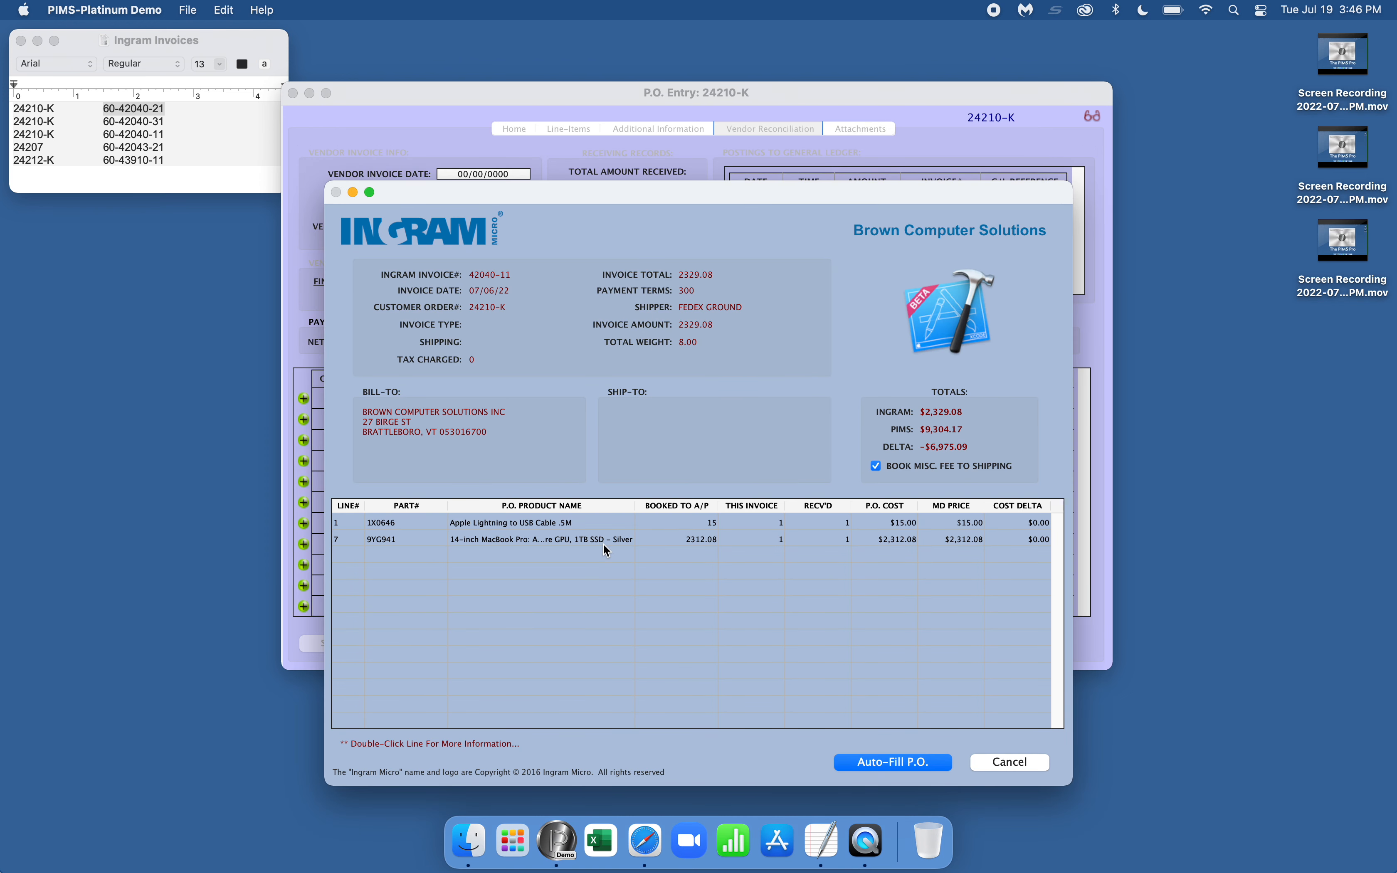
{"action": "left_click", "coordinate": [914, 762]}
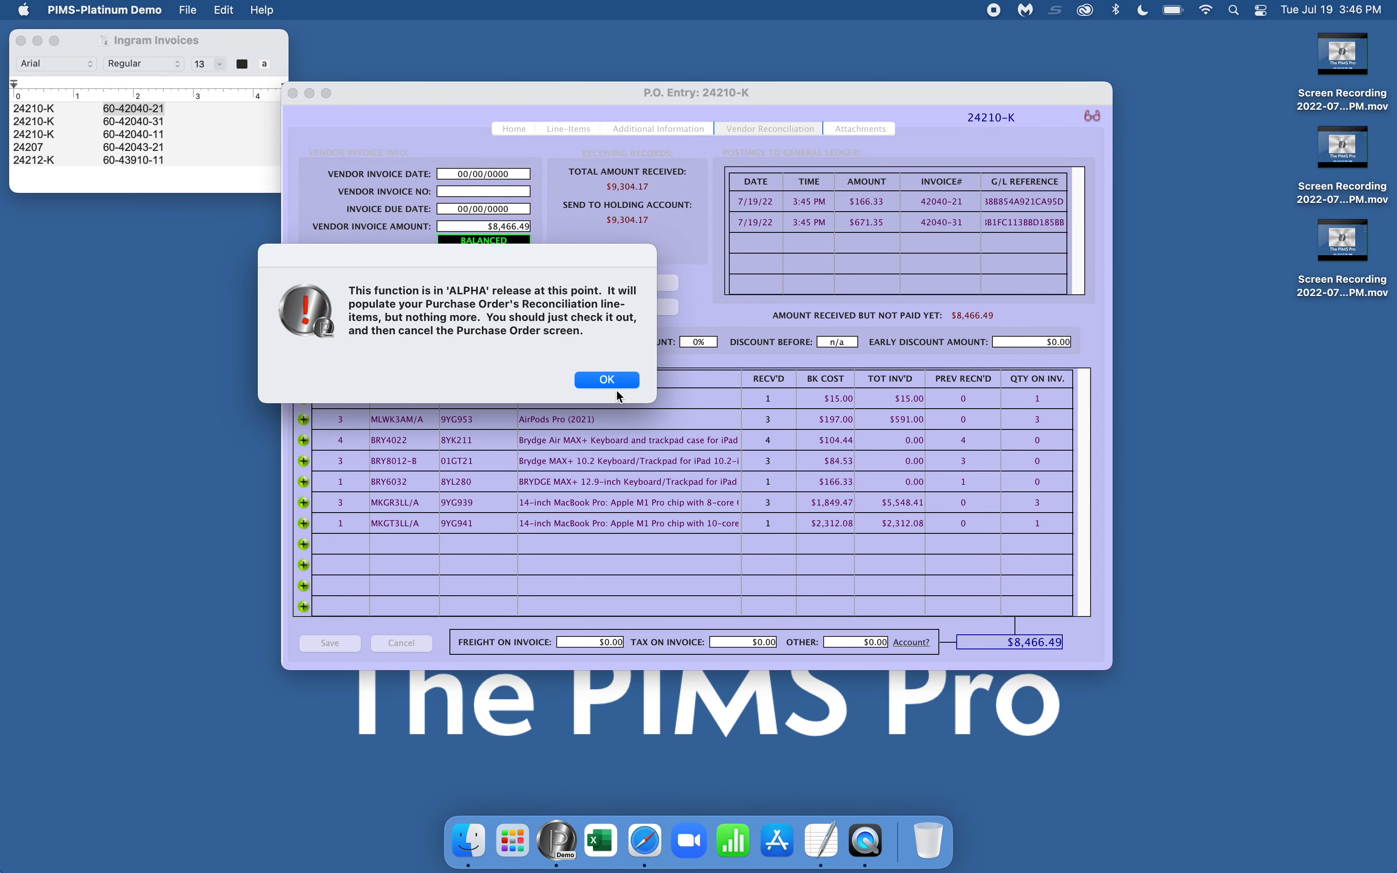
{"action": "left_click", "coordinate": [606, 377]}
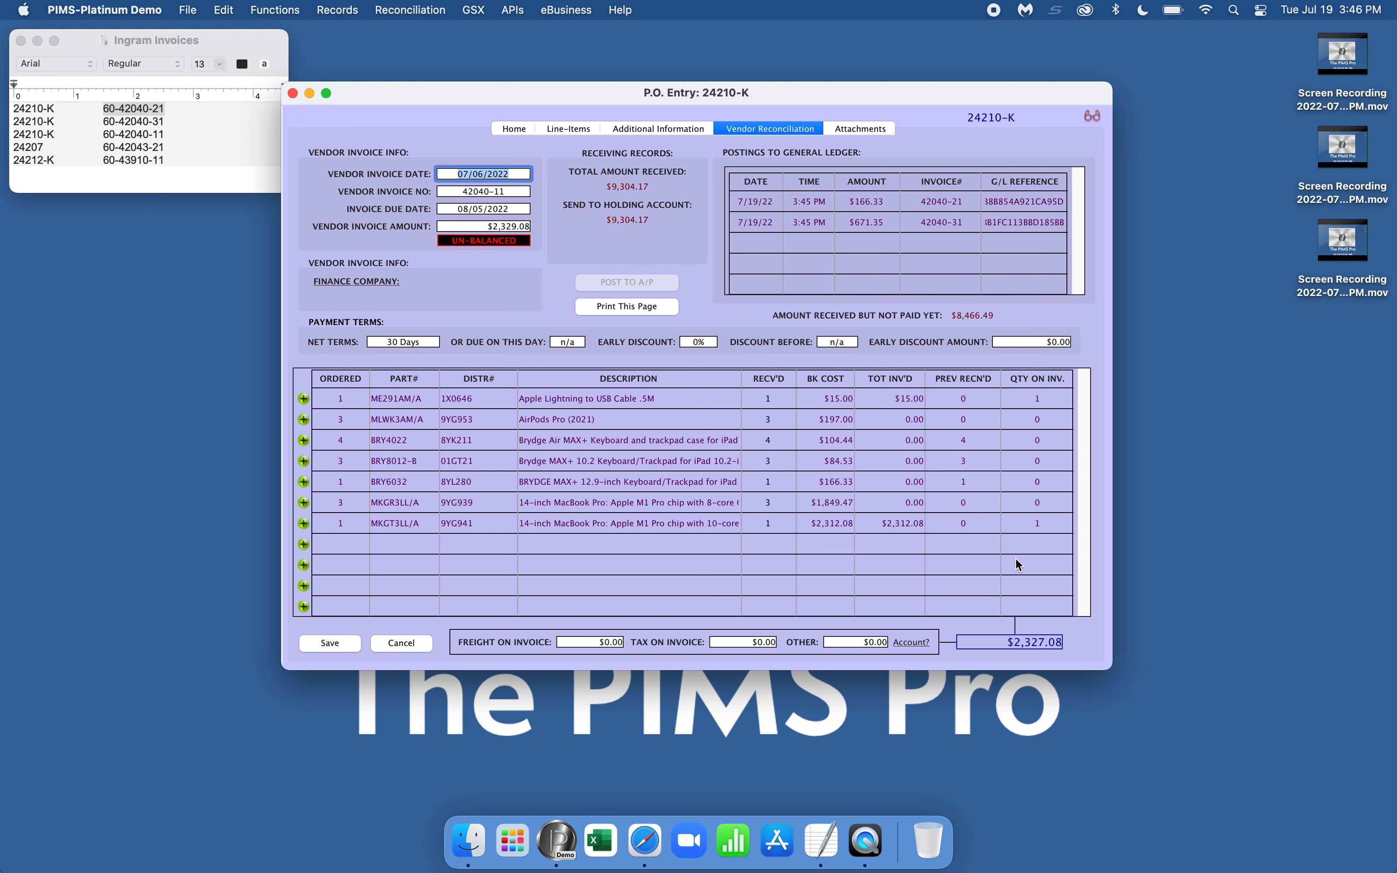
Set the freight on the invoice with suffix -11 to $2.00.
{"action": "left_click", "coordinate": [590, 637]}
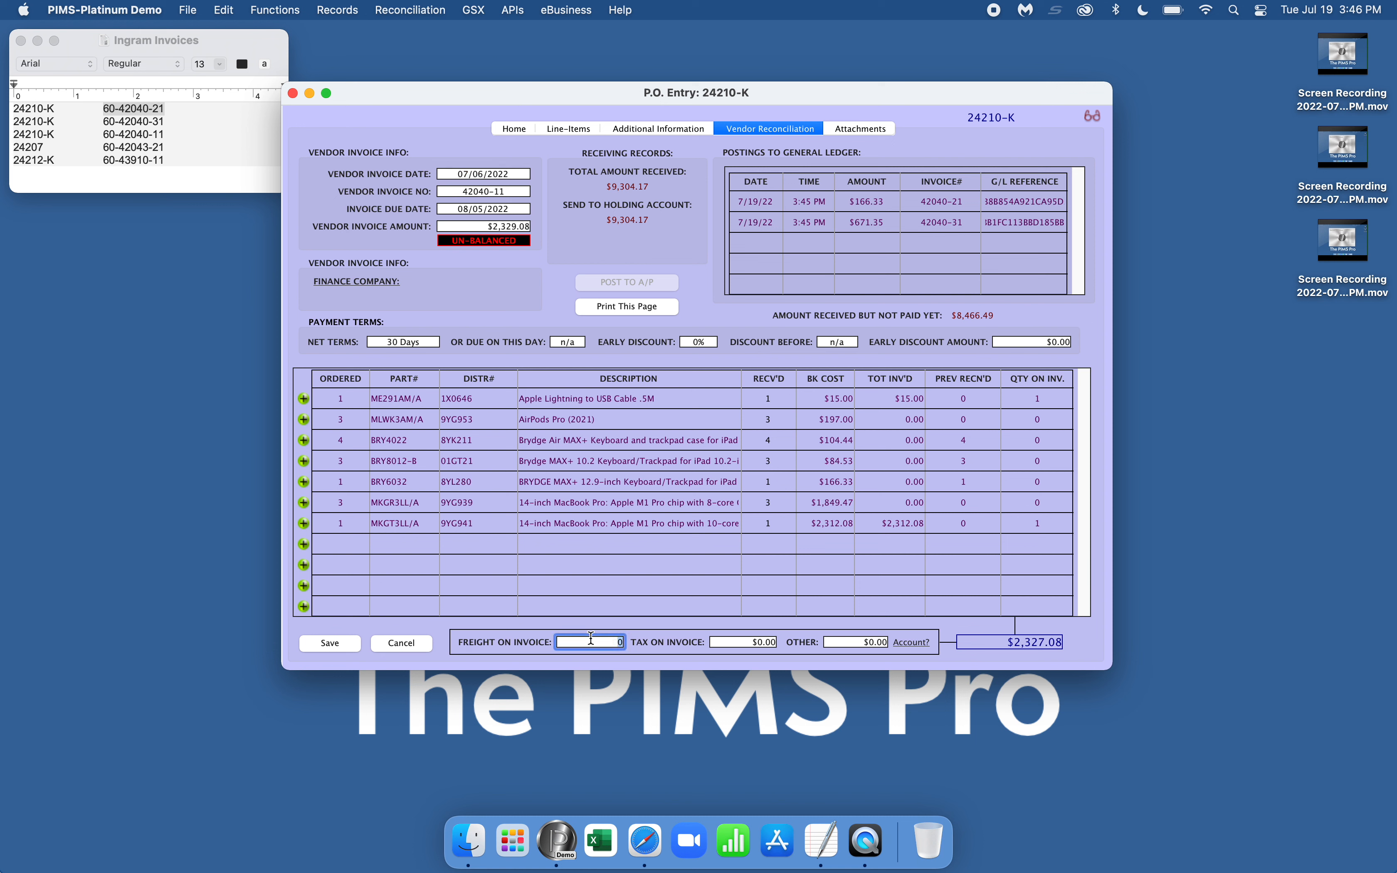
{"action": "type", "text": "2"}
{"action": "key", "text": "Tab"}
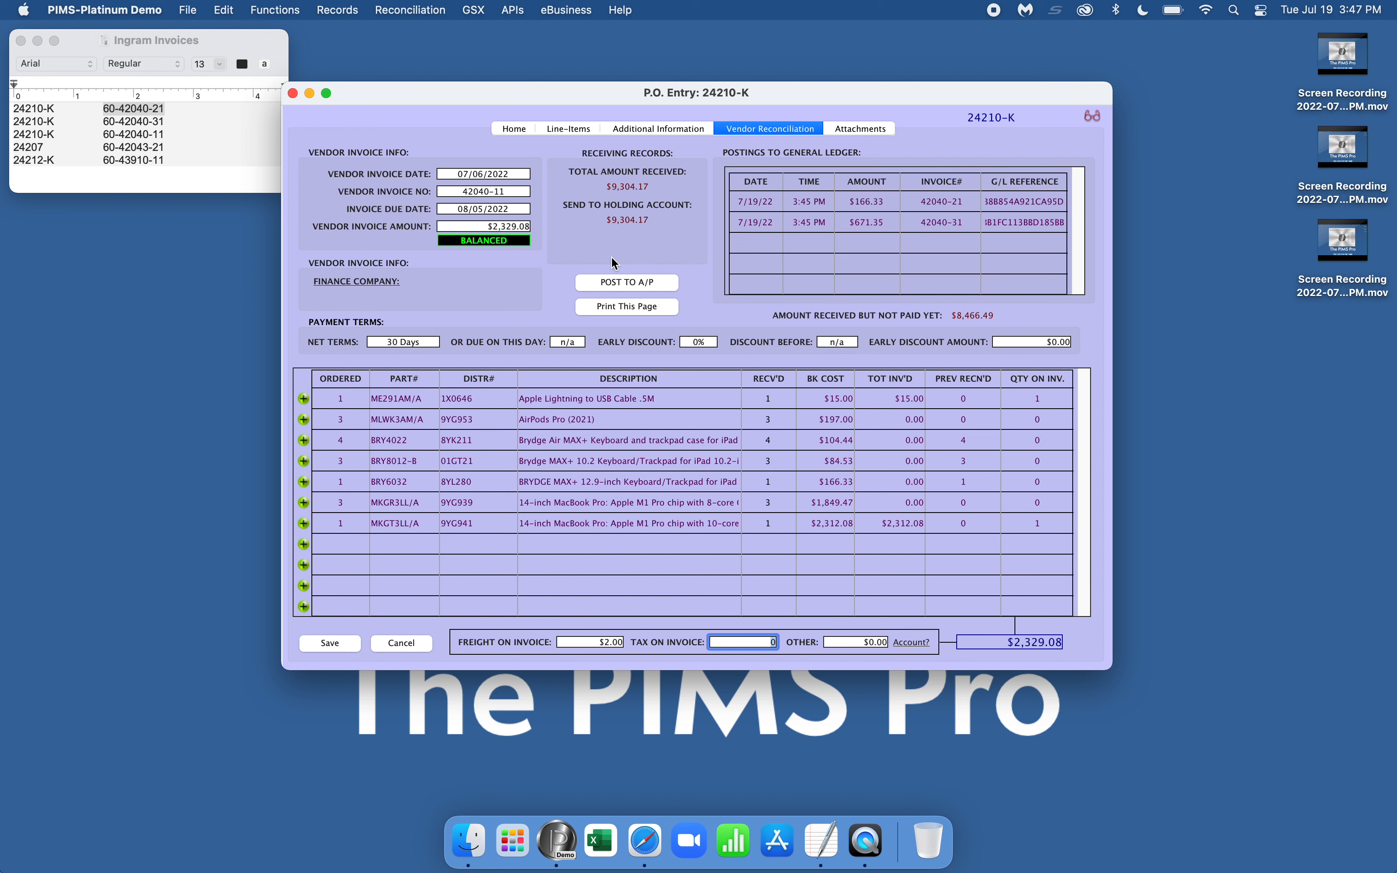
Post the invoice with suffix -11 to accounts payable dated 07/06/22, declining the Purchase Journal note.
{"action": "left_click", "coordinate": [611, 283]}
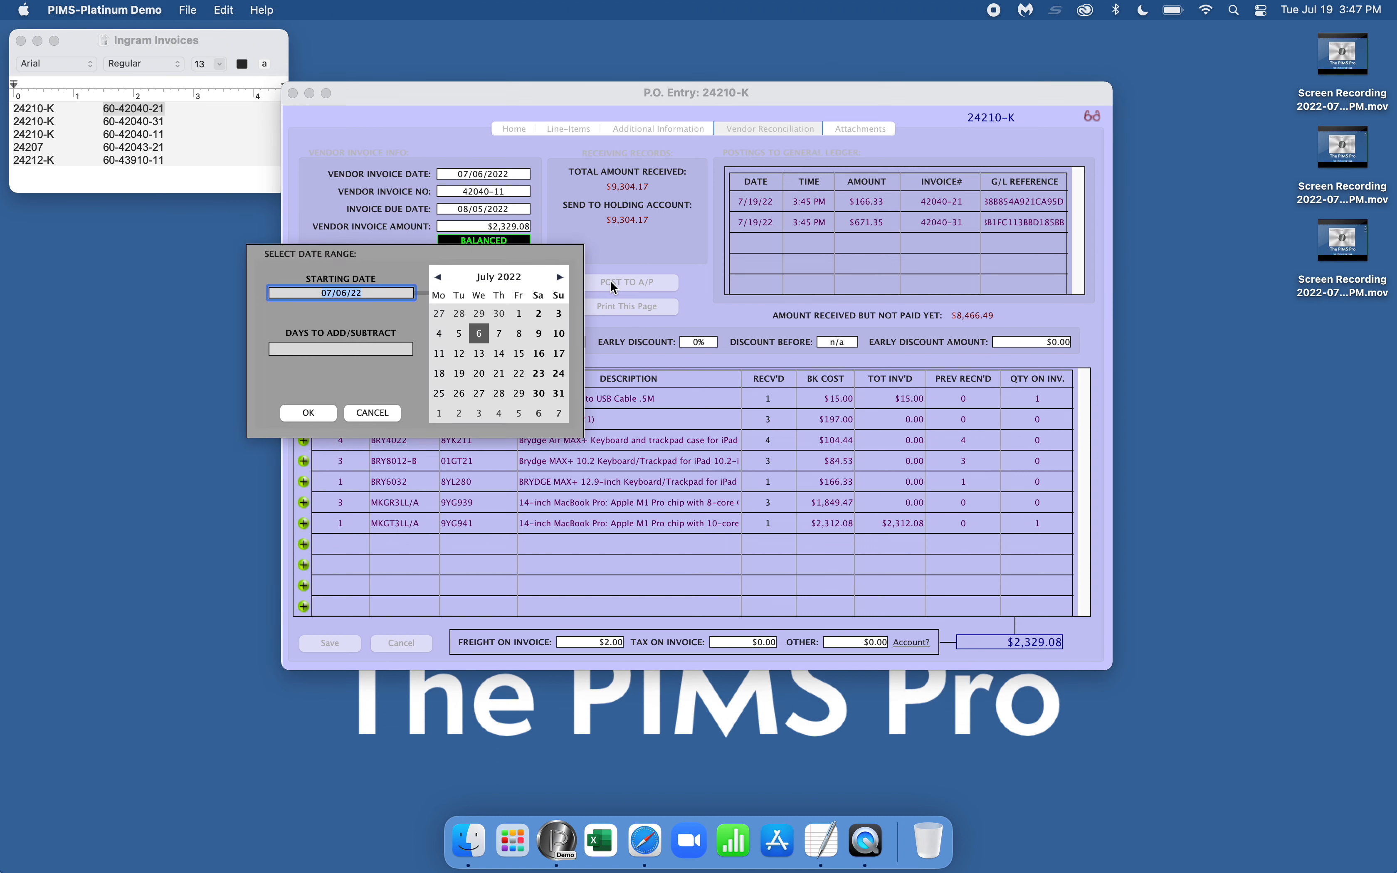
{"action": "left_click", "coordinate": [303, 411]}
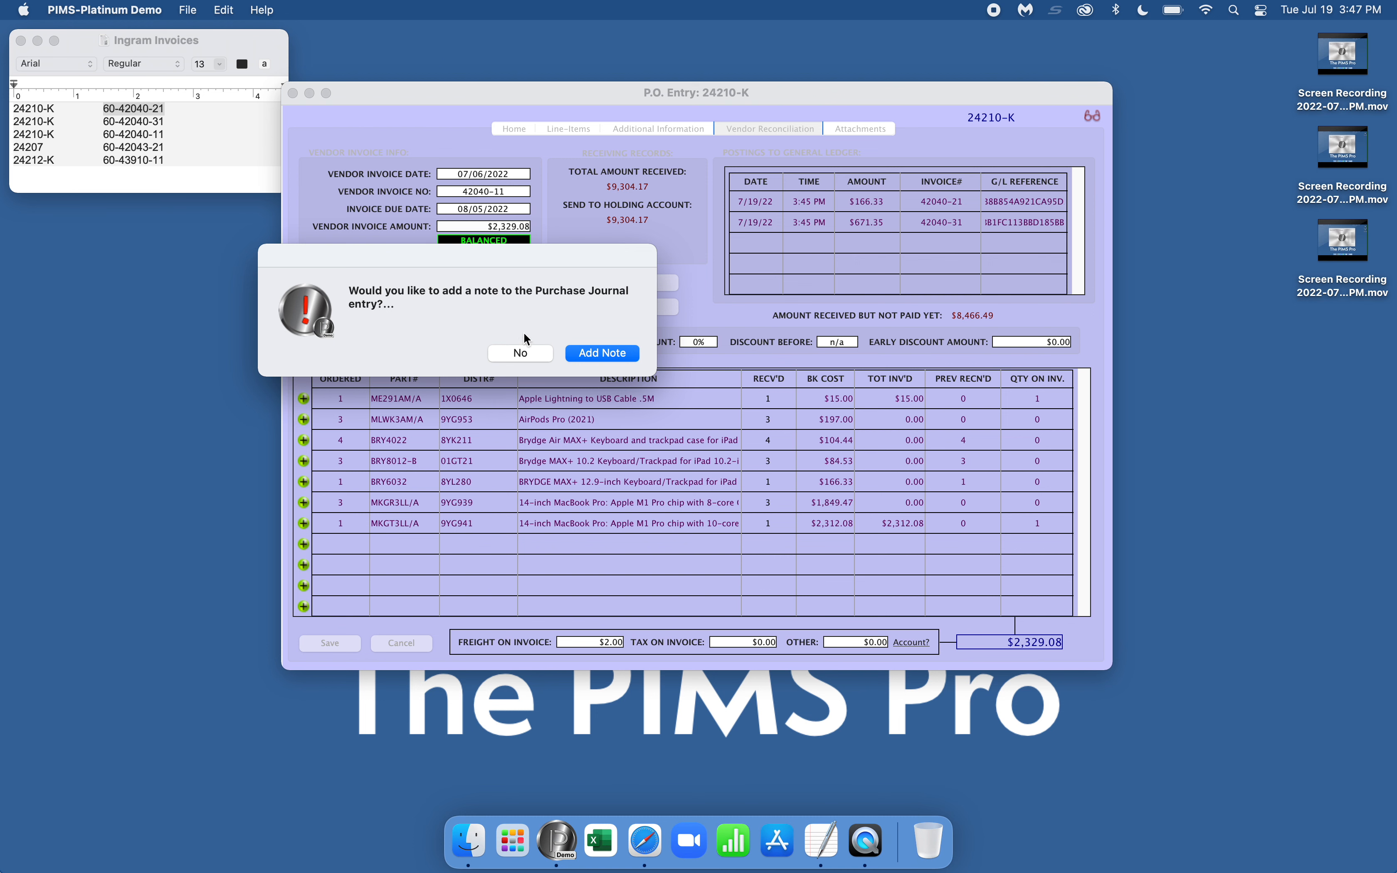
{"action": "left_click", "coordinate": [521, 353]}
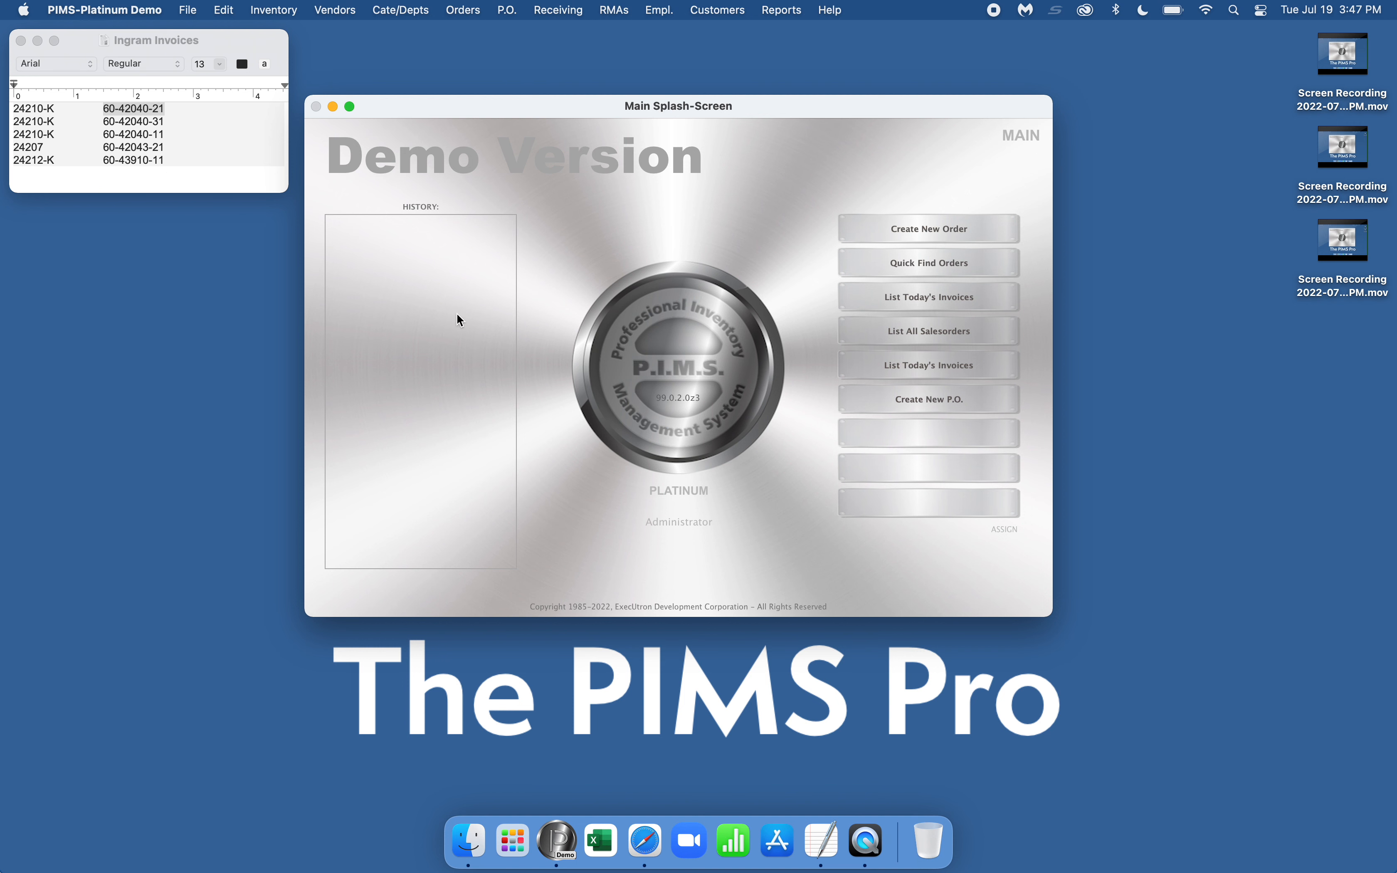
Look up the purchase order of the fourth listed Ingram invoice and show its vendor reconciliation page.
{"action": "key", "text": "super+p"}
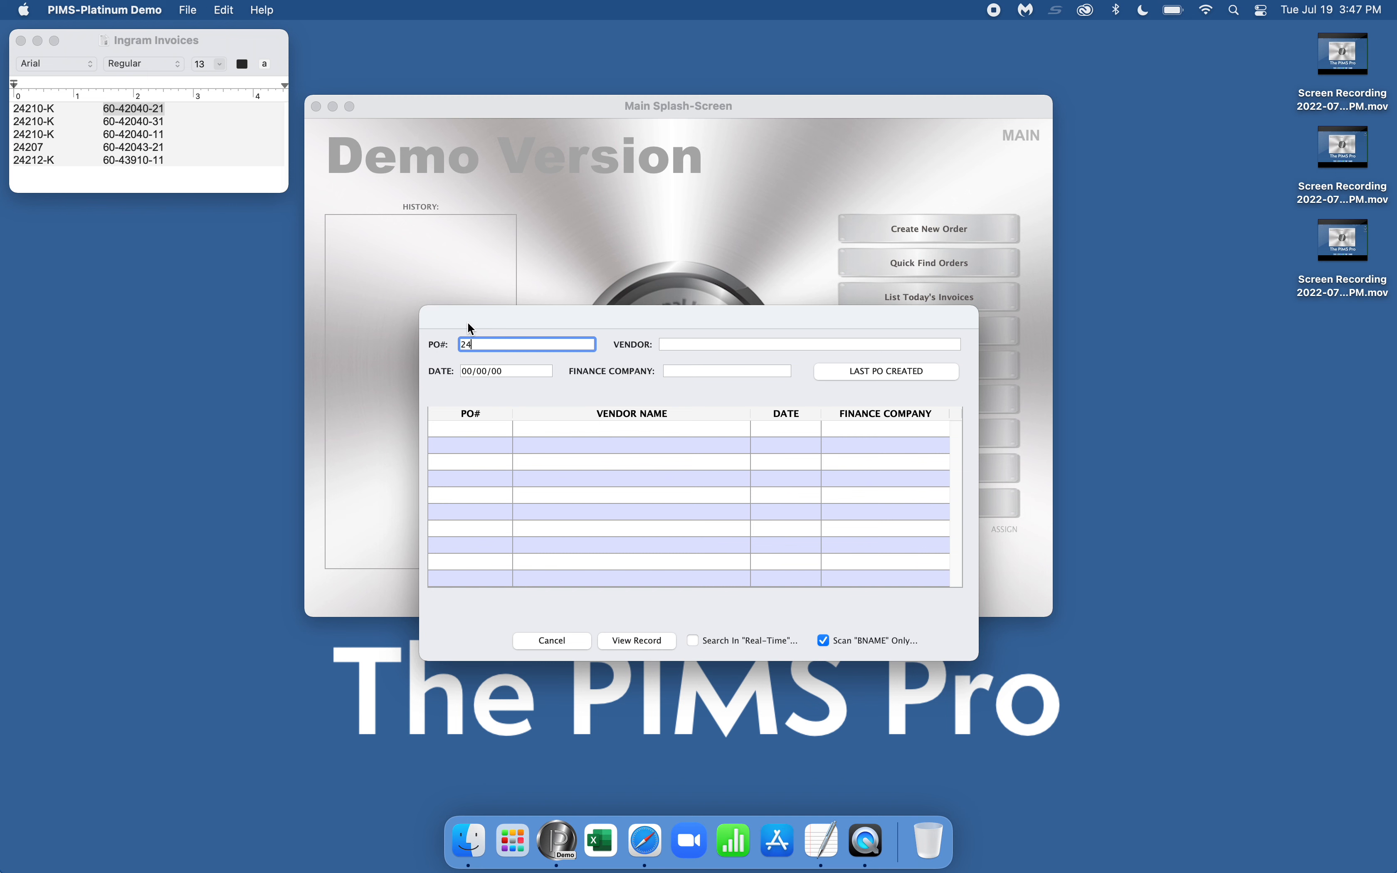
{"action": "type", "text": "24207"}
{"action": "key", "text": "Tab"}
{"action": "double_click", "coordinate": [538, 431]}
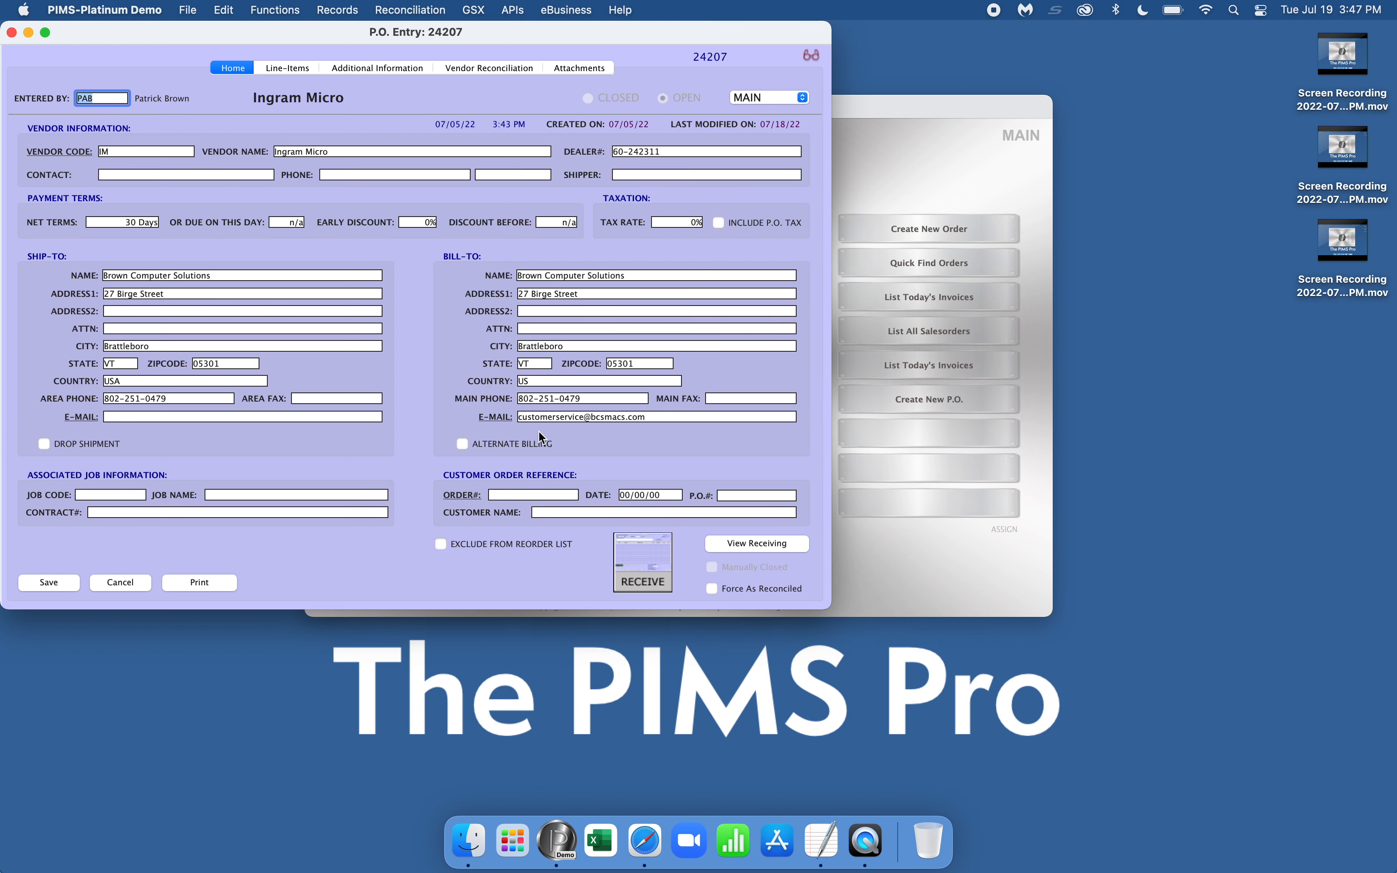
{"action": "left_click_drag", "start_coordinate": [370, 25], "coordinate": [709, 67]}
{"action": "left_click", "coordinate": [513, 8]}
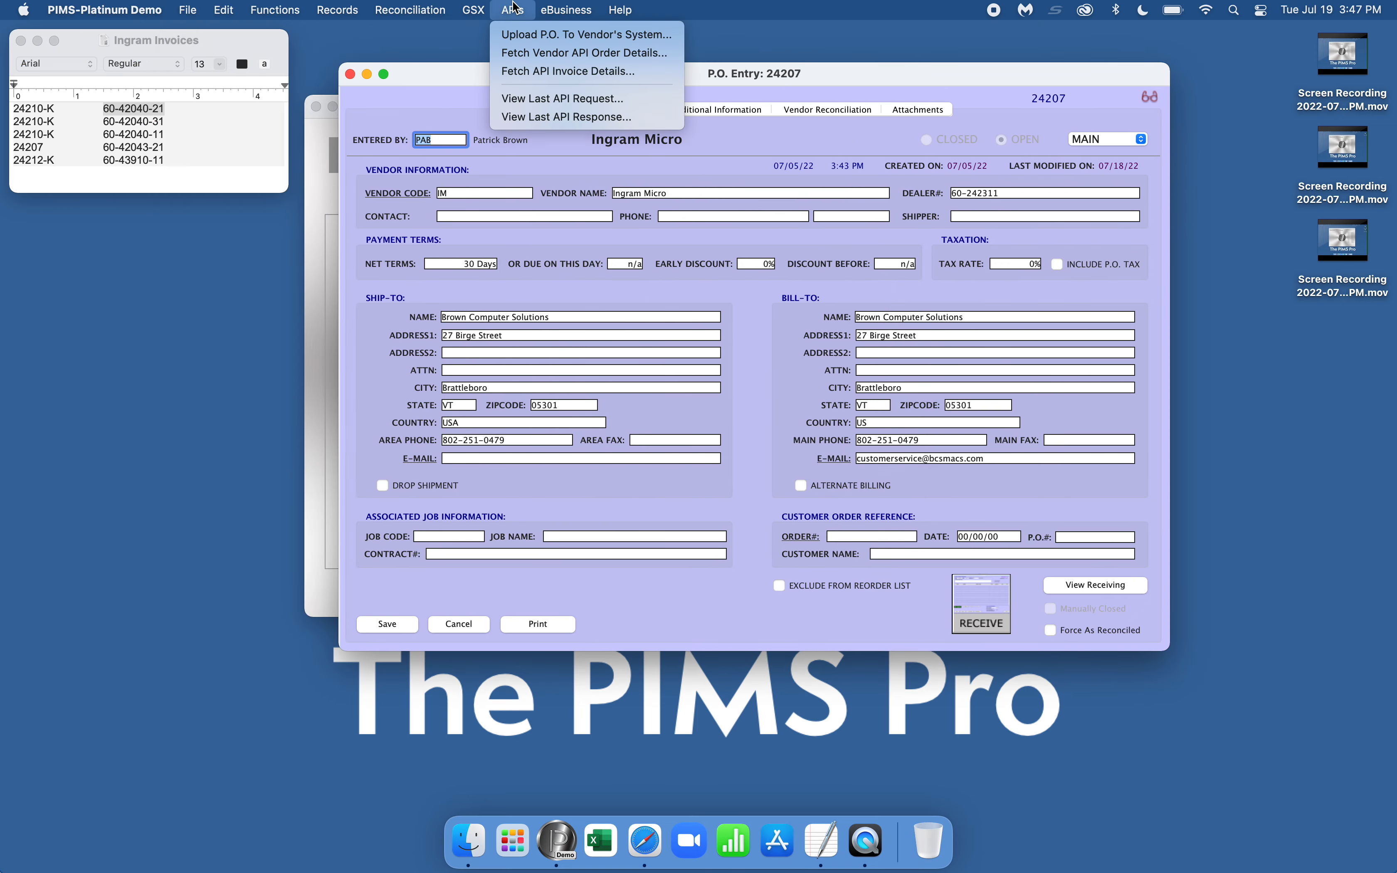
{"action": "left_click", "coordinate": [499, 8]}
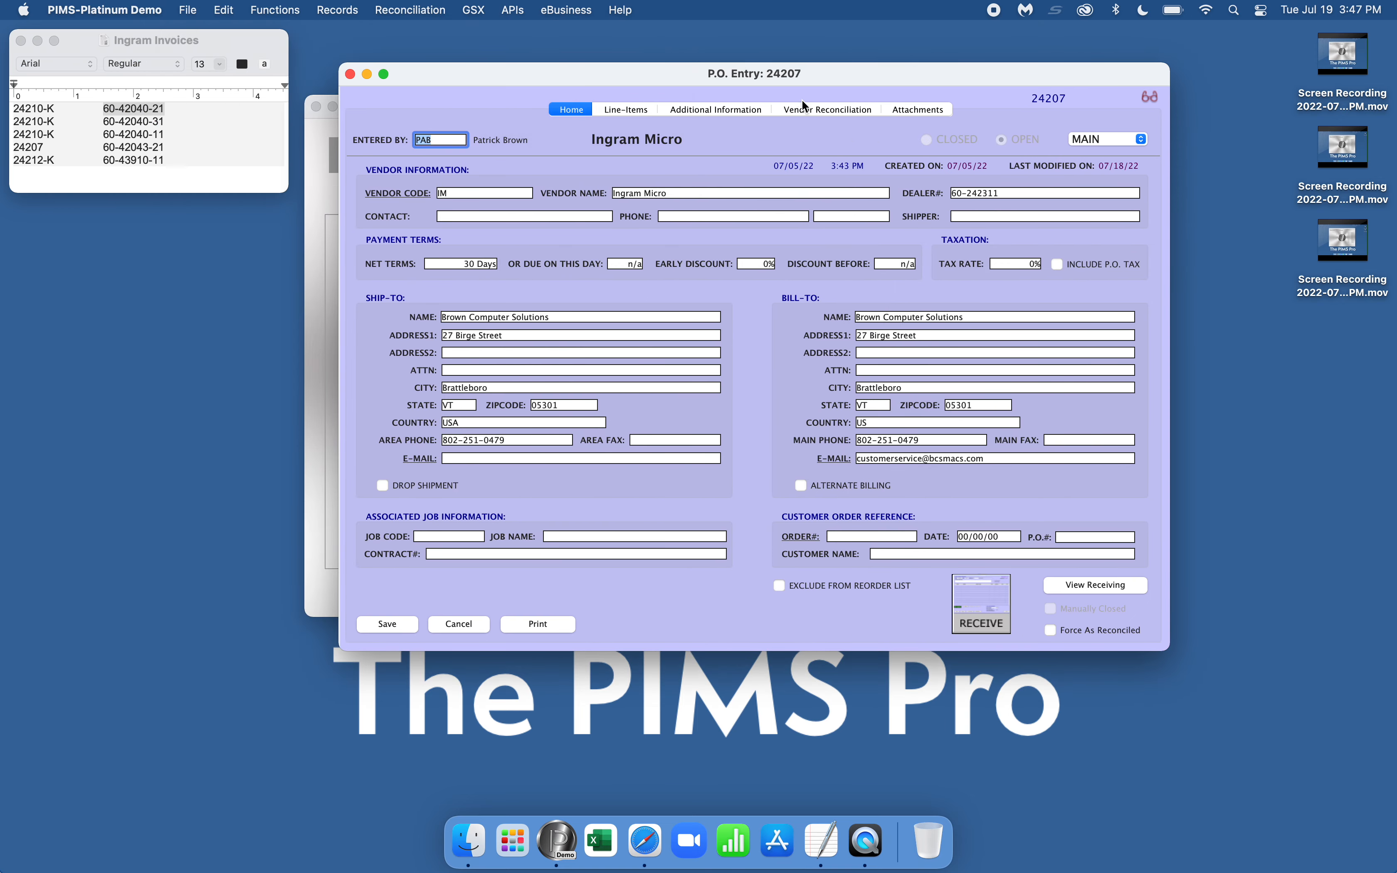
{"action": "left_click", "coordinate": [803, 103]}
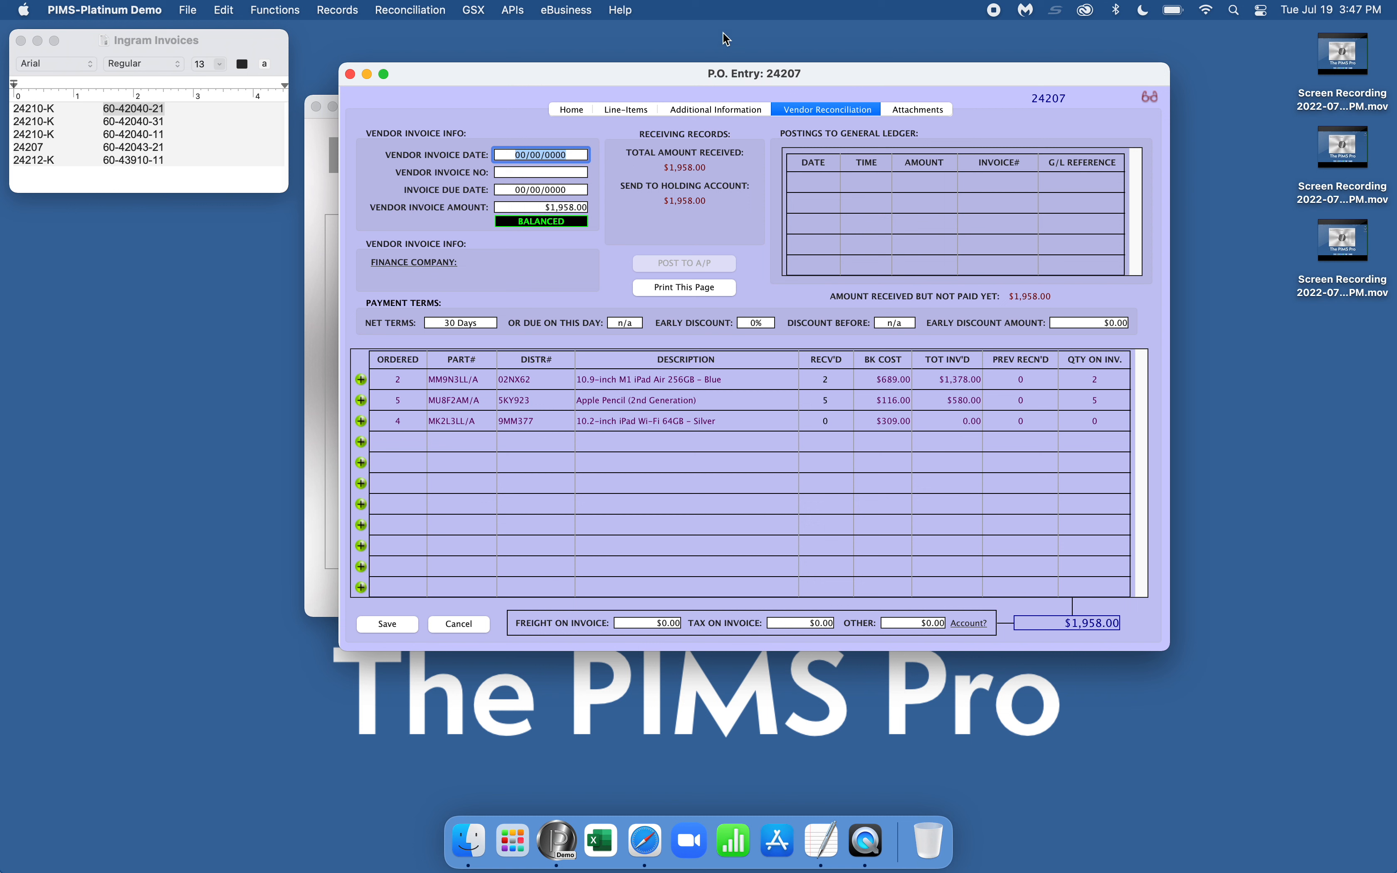
Fetch the API details of the fourth listed Ingram invoice, suffix -21, and auto-fill the purchase order's reconciliation from it.
{"action": "left_click", "coordinate": [519, 11]}
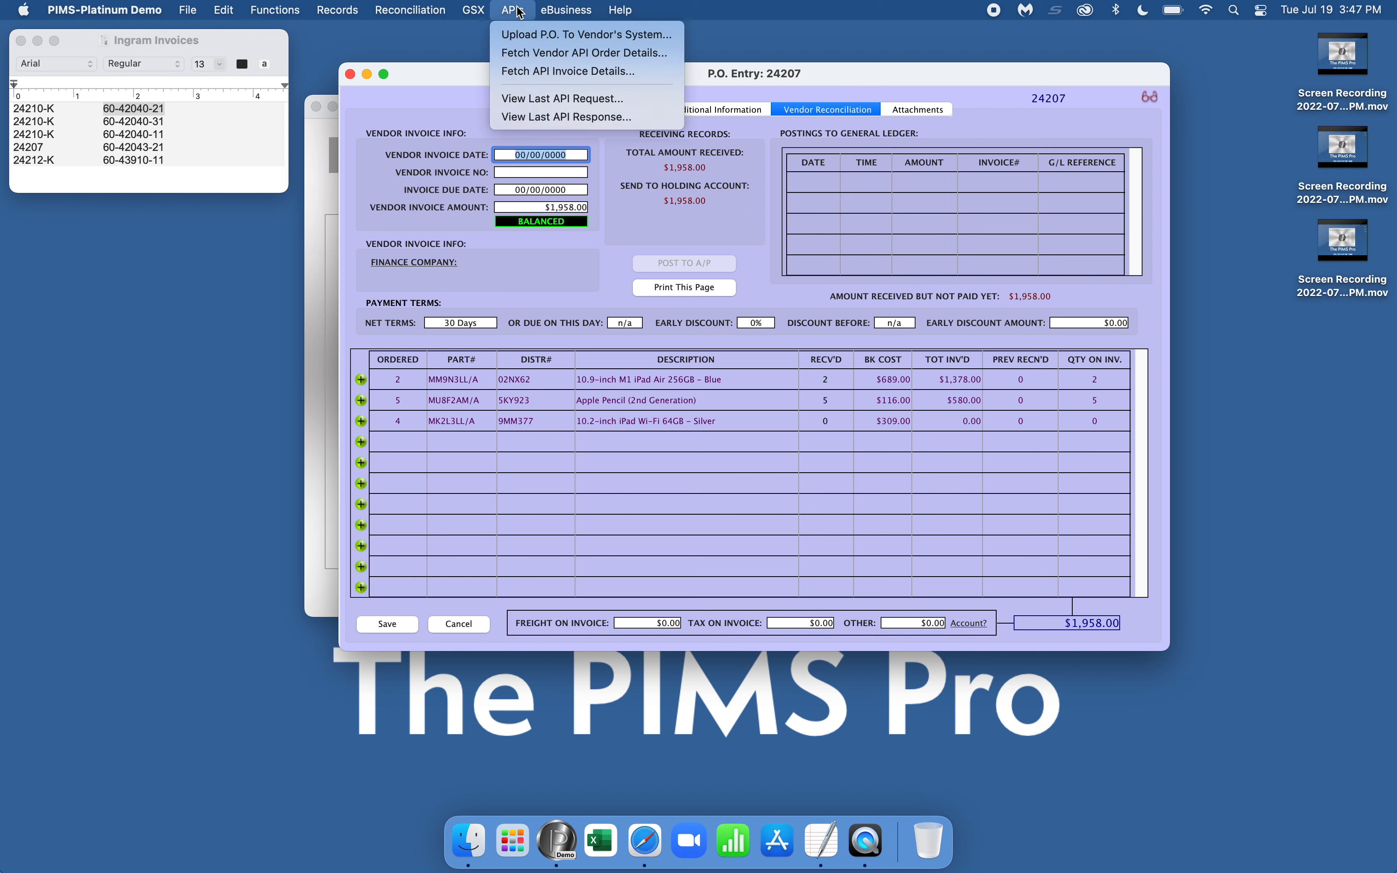
{"action": "left_click", "coordinate": [534, 71]}
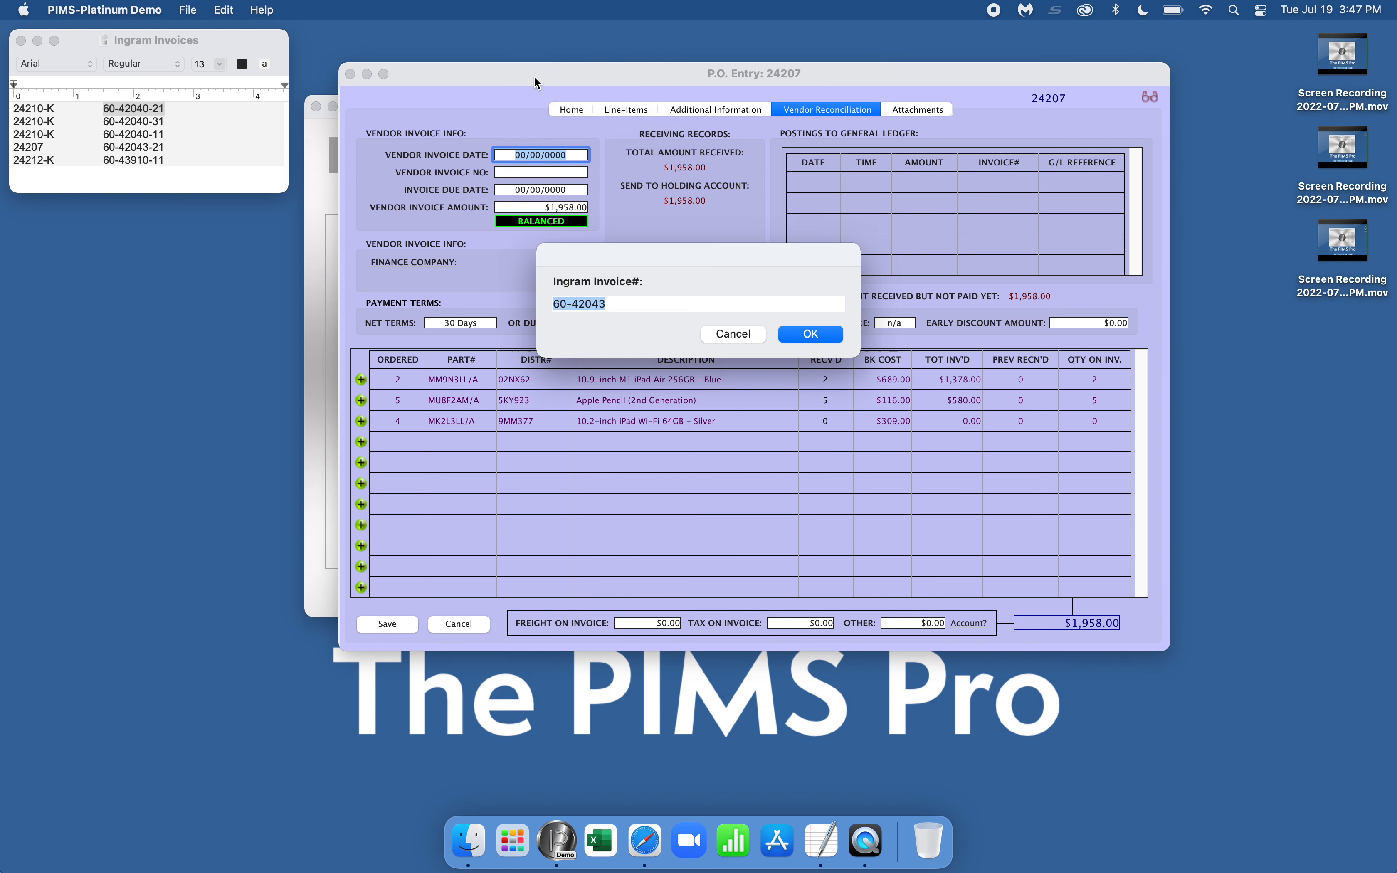
{"action": "left_click", "coordinate": [631, 300]}
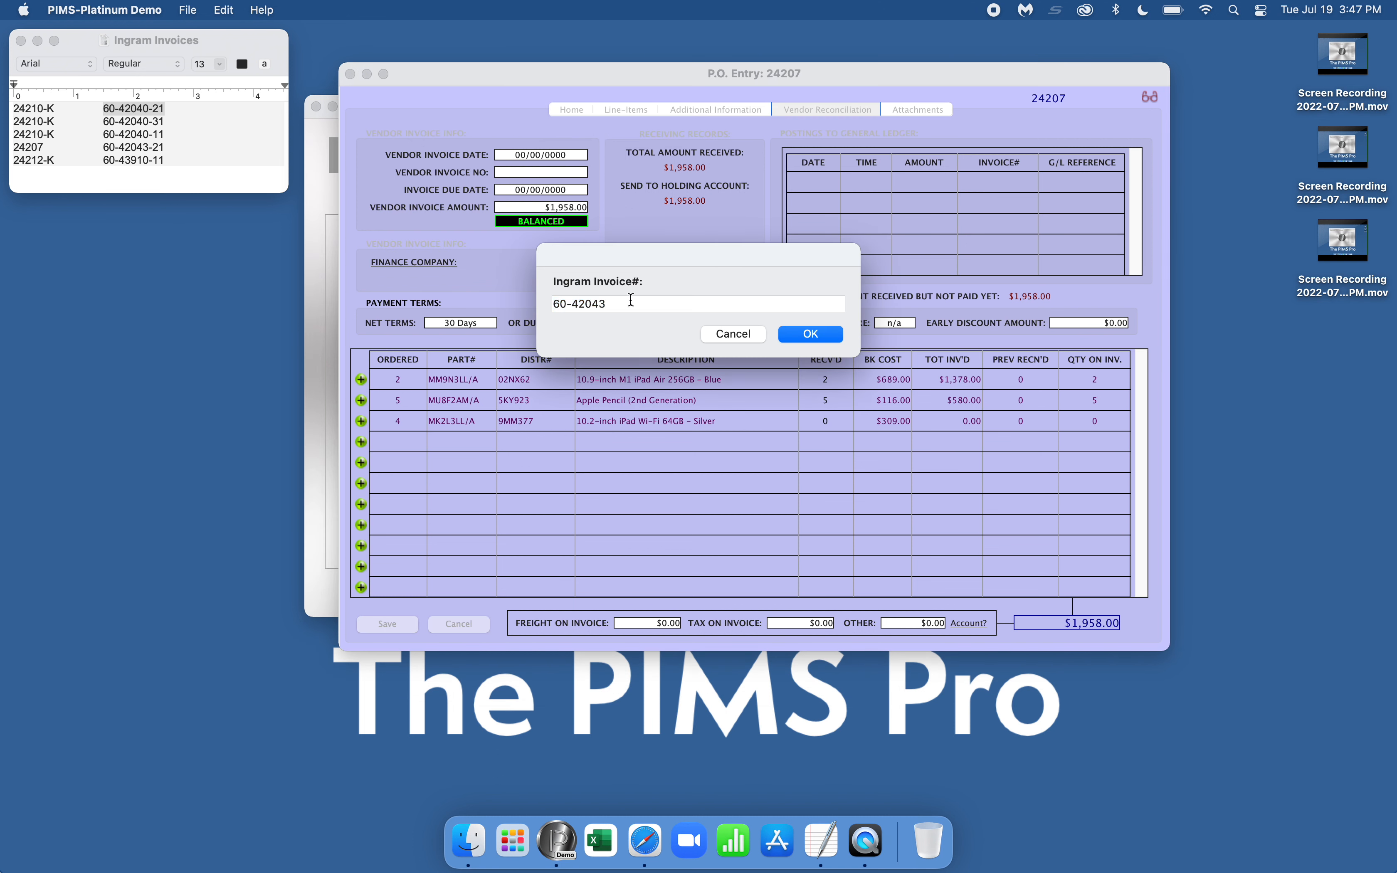
{"action": "type", "text": "-21"}
{"action": "left_click", "coordinate": [834, 335]}
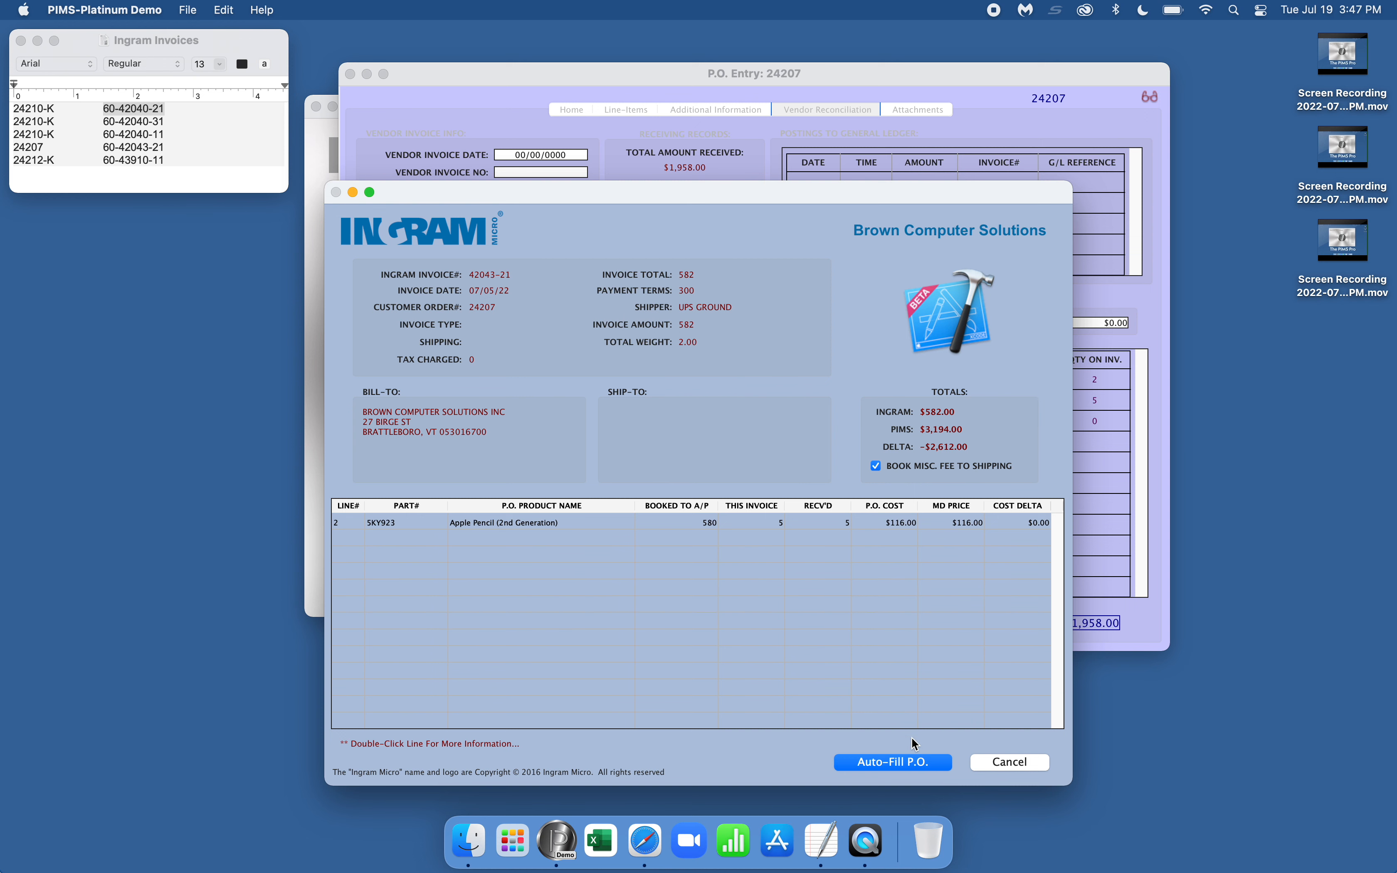
{"action": "left_click", "coordinate": [915, 763]}
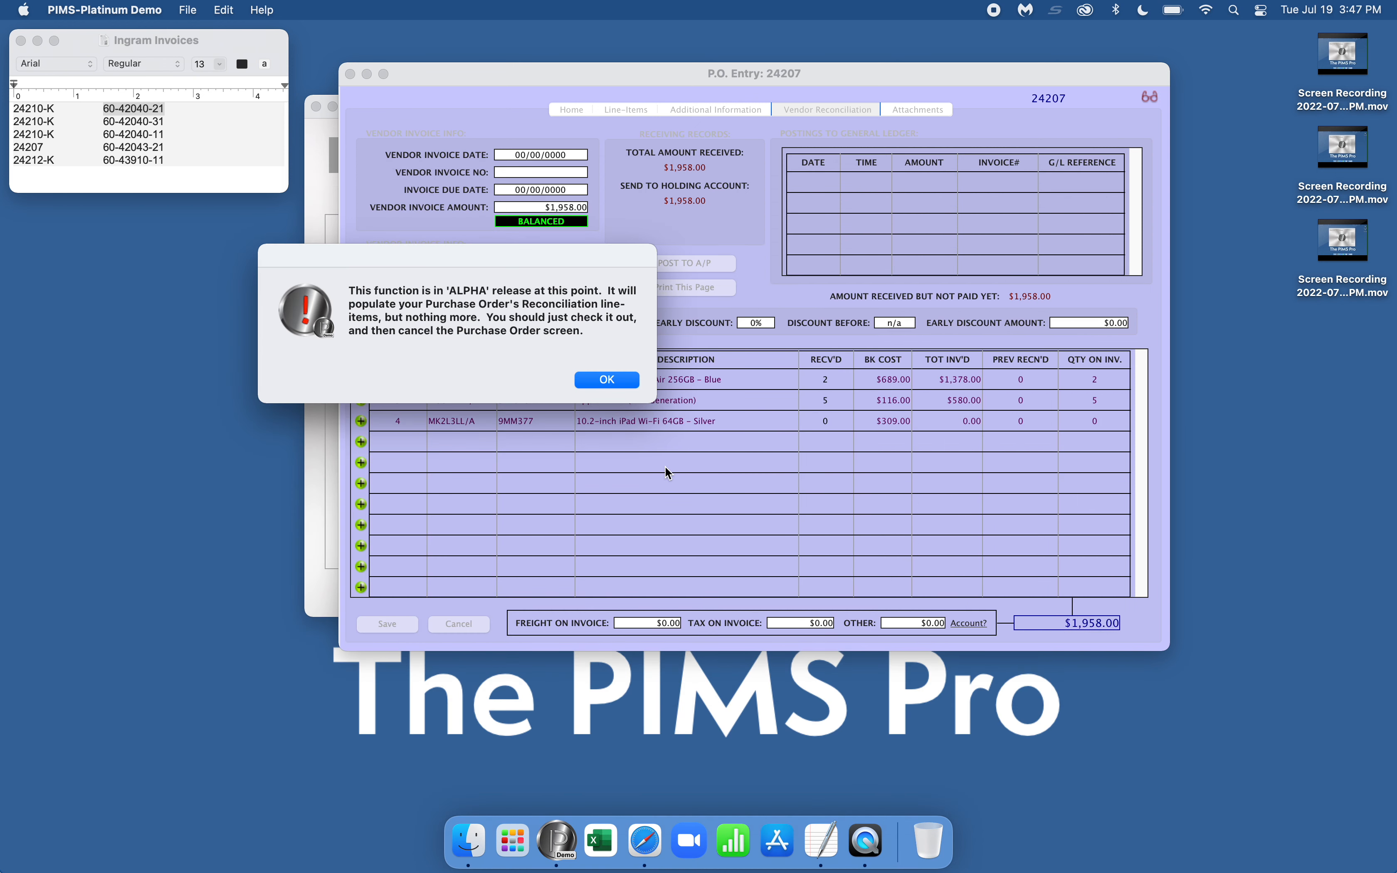
{"action": "left_click", "coordinate": [623, 382]}
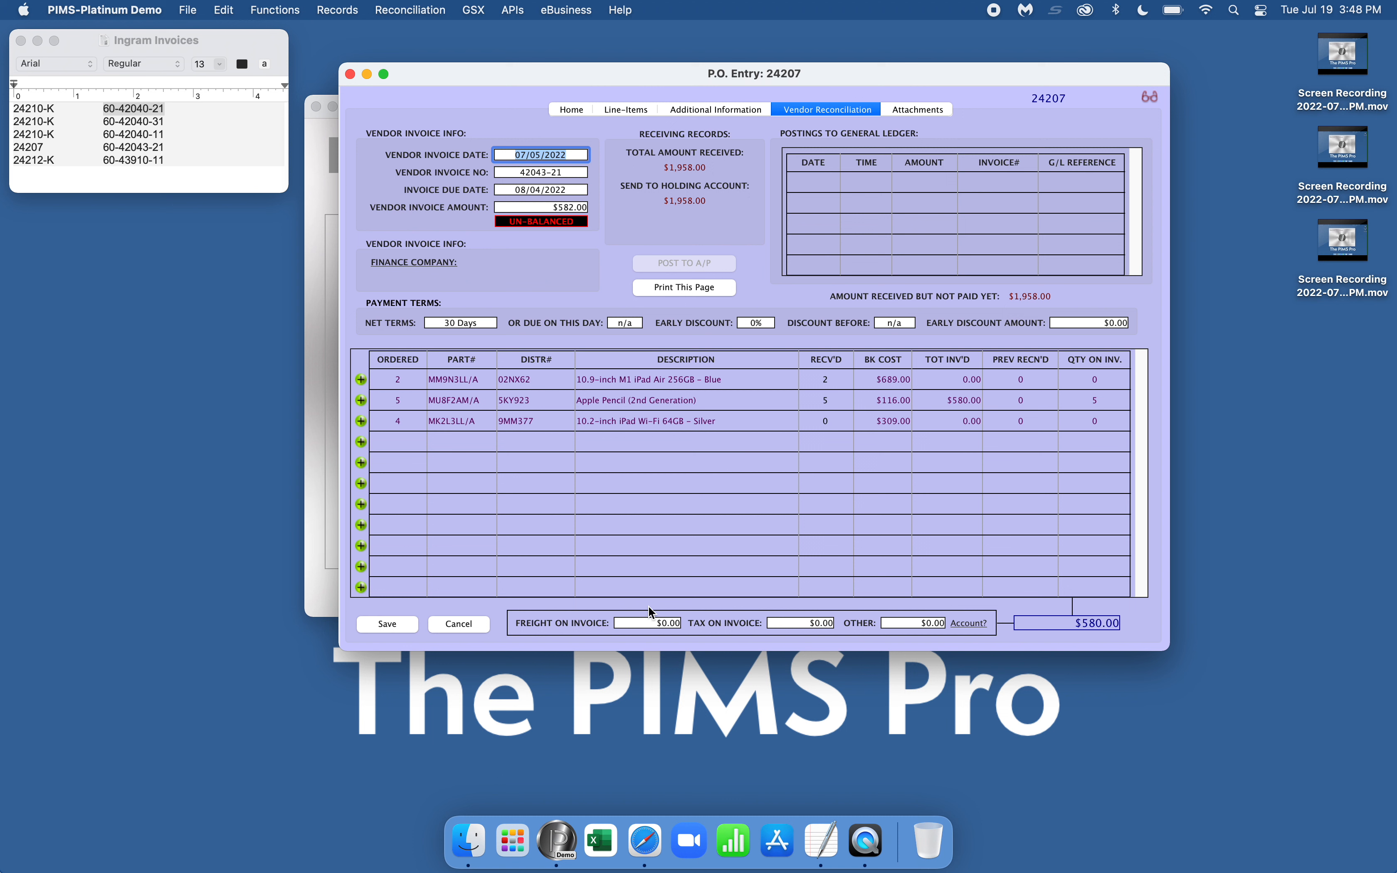
Set the freight on the fourth listed invoice to $2.00.
{"action": "left_click", "coordinate": [654, 622]}
{"action": "type", "text": "2"}
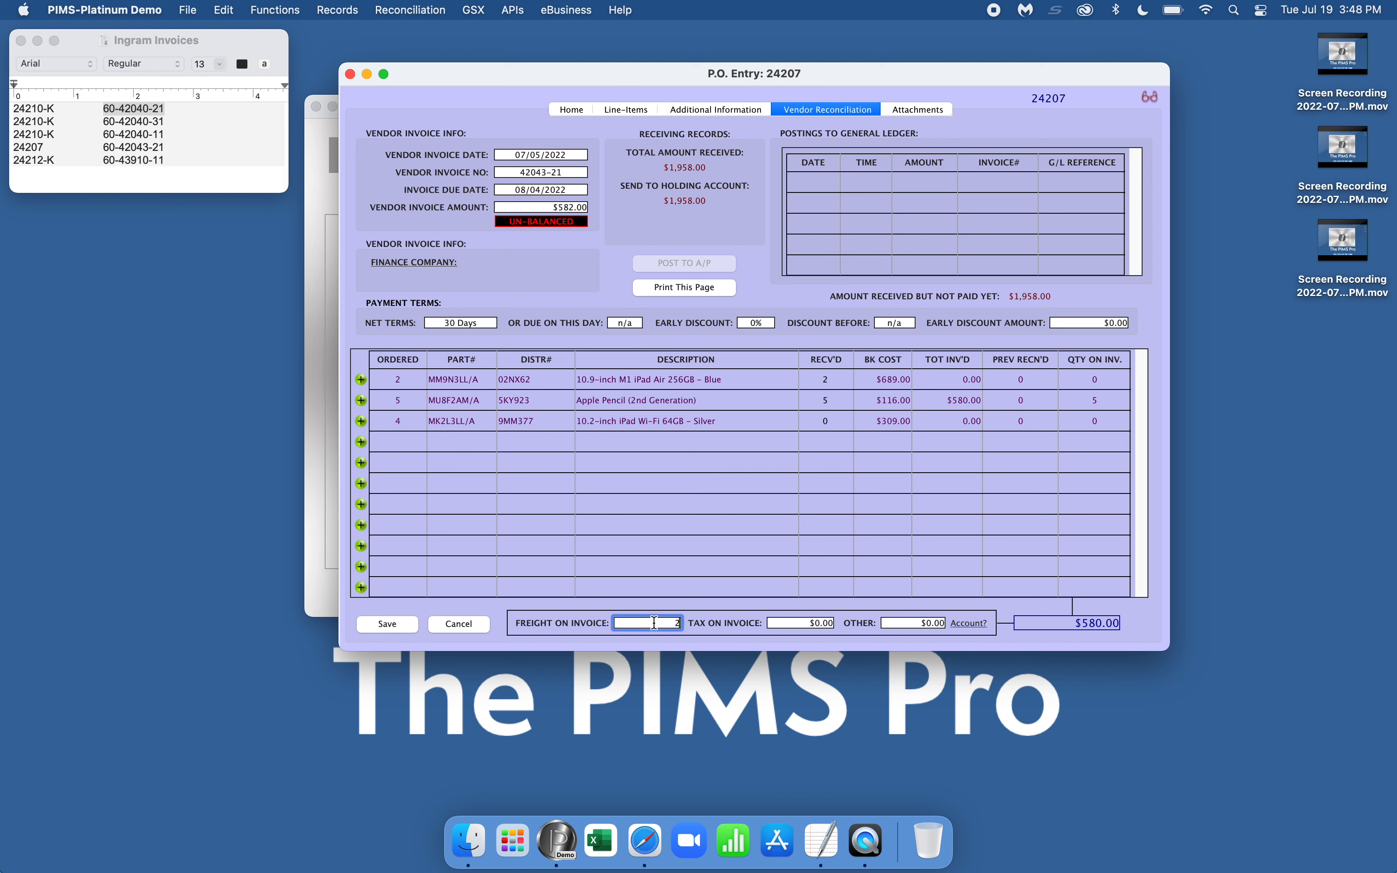
{"action": "key", "text": "Tab"}
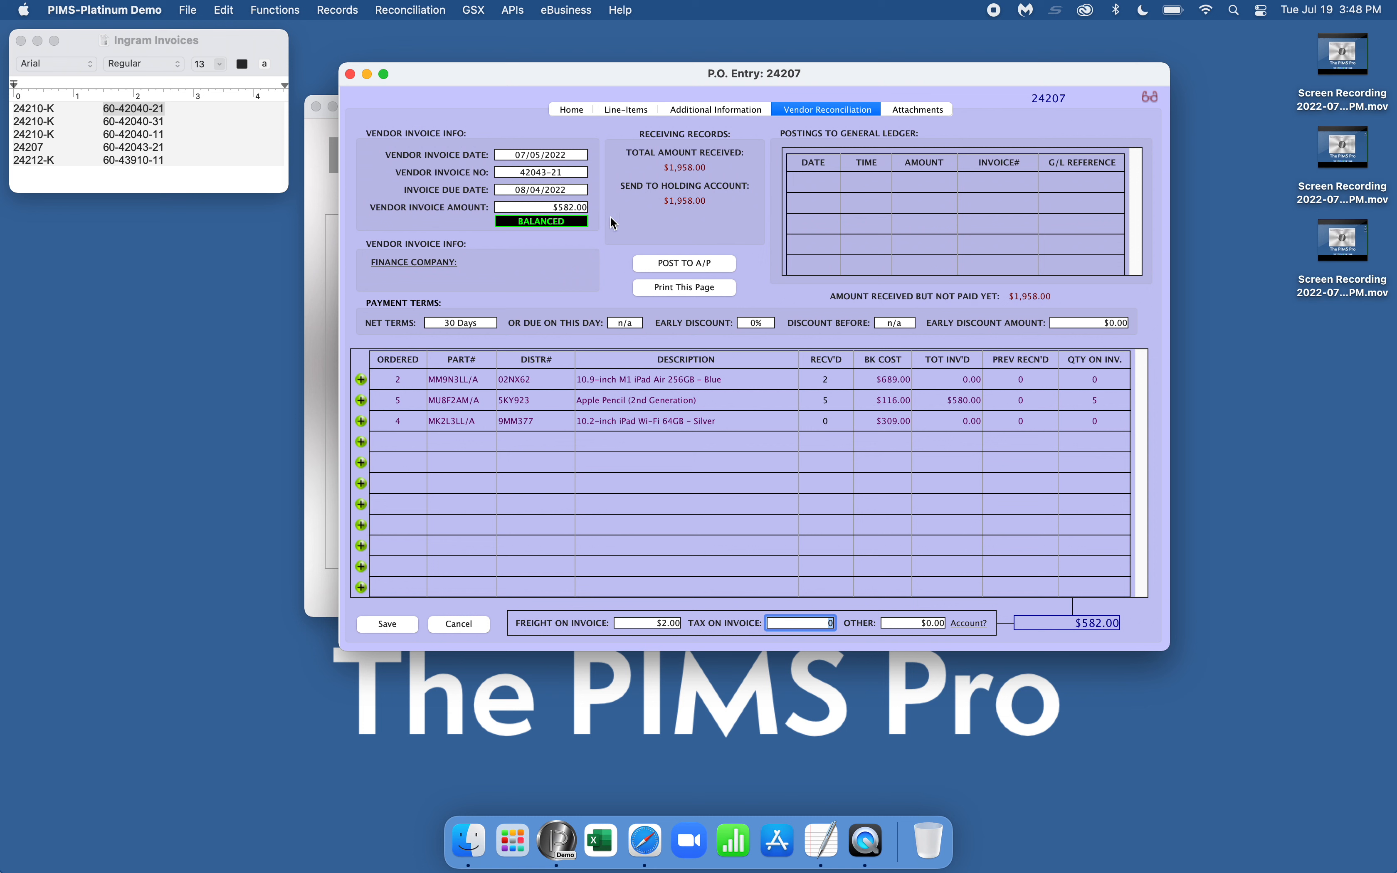
Post the fourth listed invoice to accounts payable dated 07/05/22, declining the Purchase Journal note.
{"action": "left_click", "coordinate": [659, 263]}
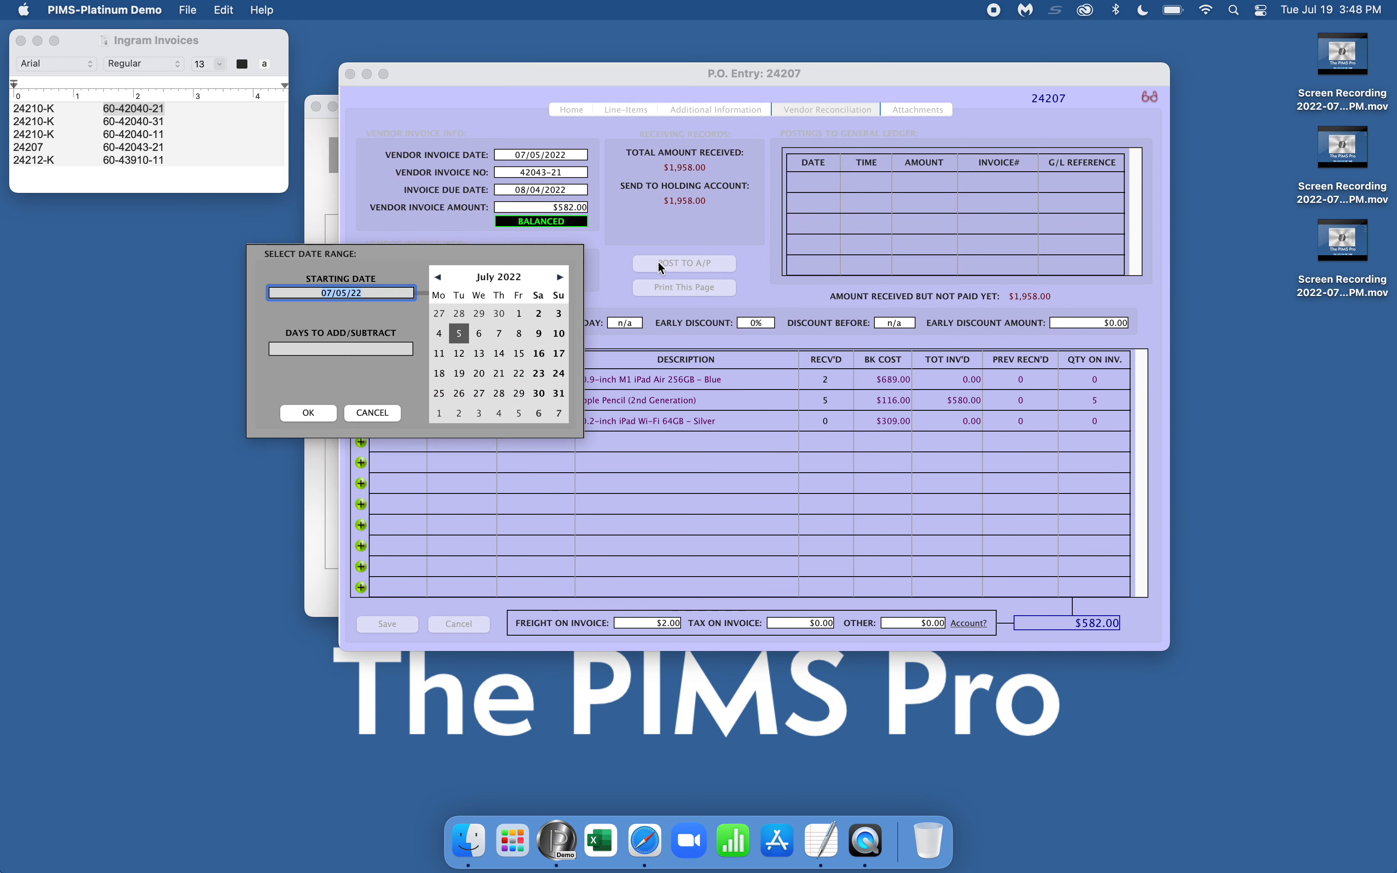
{"action": "left_click", "coordinate": [314, 411]}
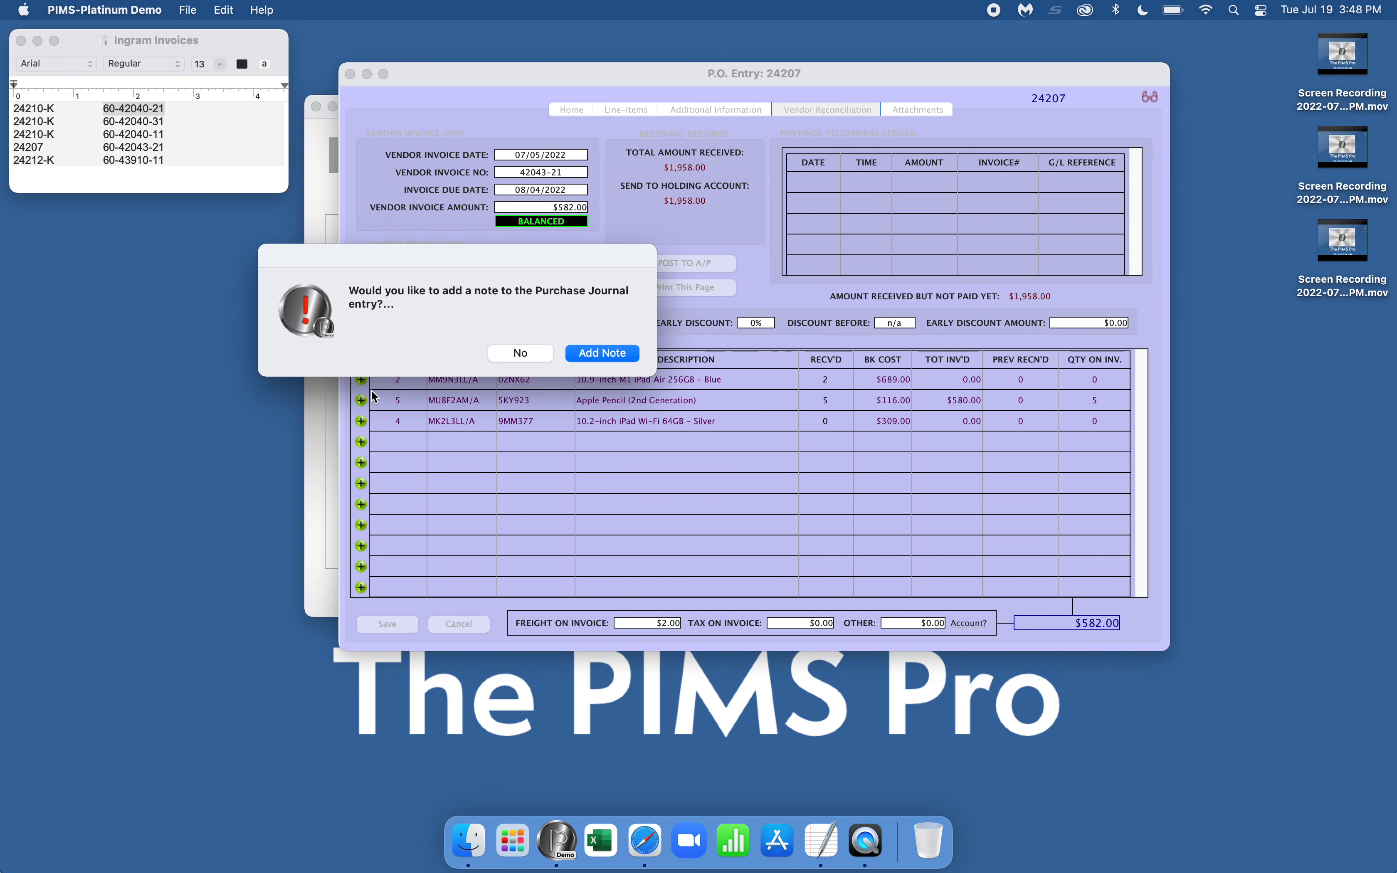
{"action": "left_click", "coordinate": [521, 355]}
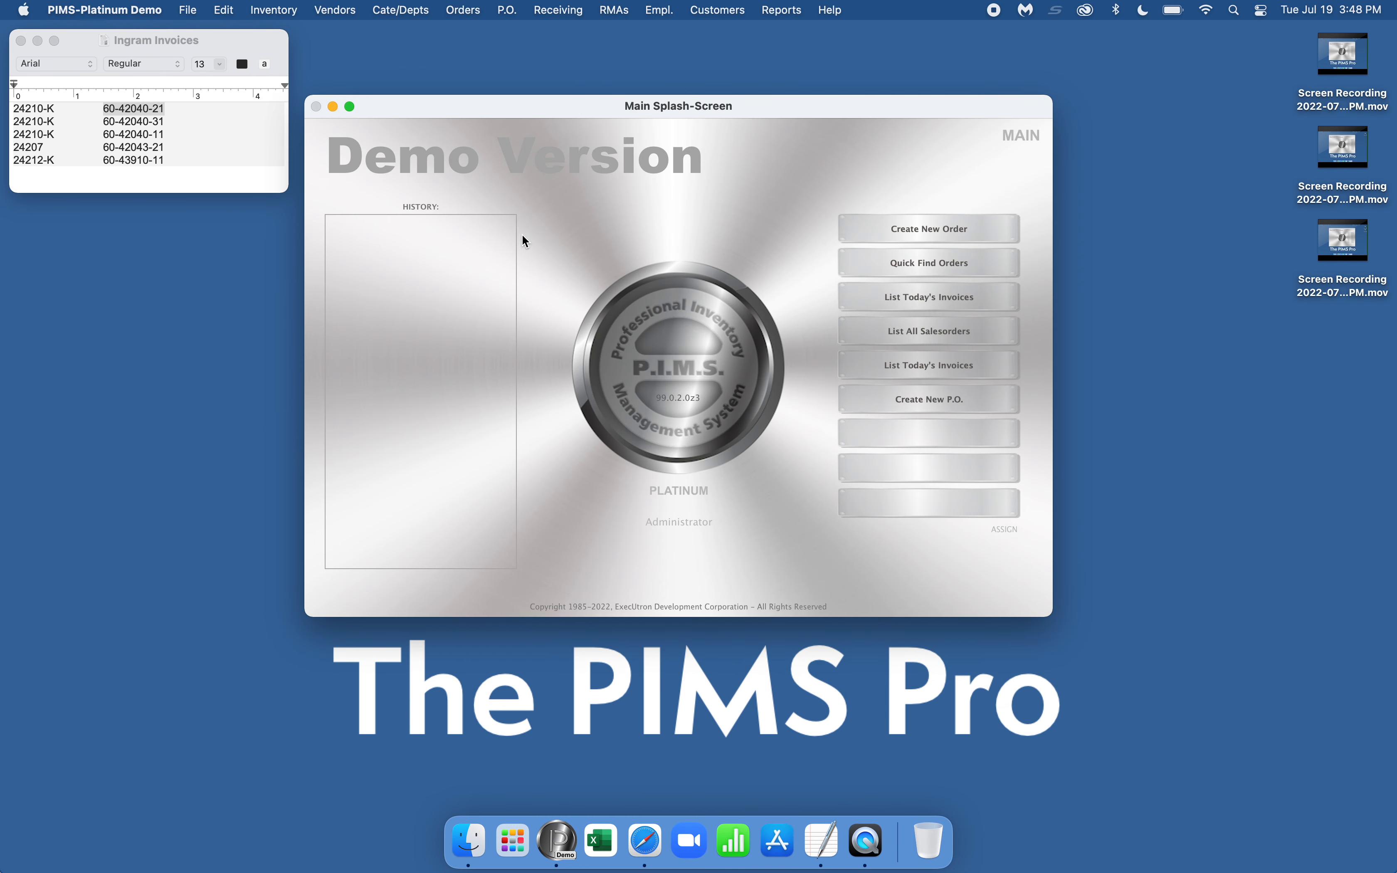
Open the EDC Accounting module and start a vendor payment to Ingram Micro to review its open payables.
{"action": "left_click", "coordinate": [191, 11]}
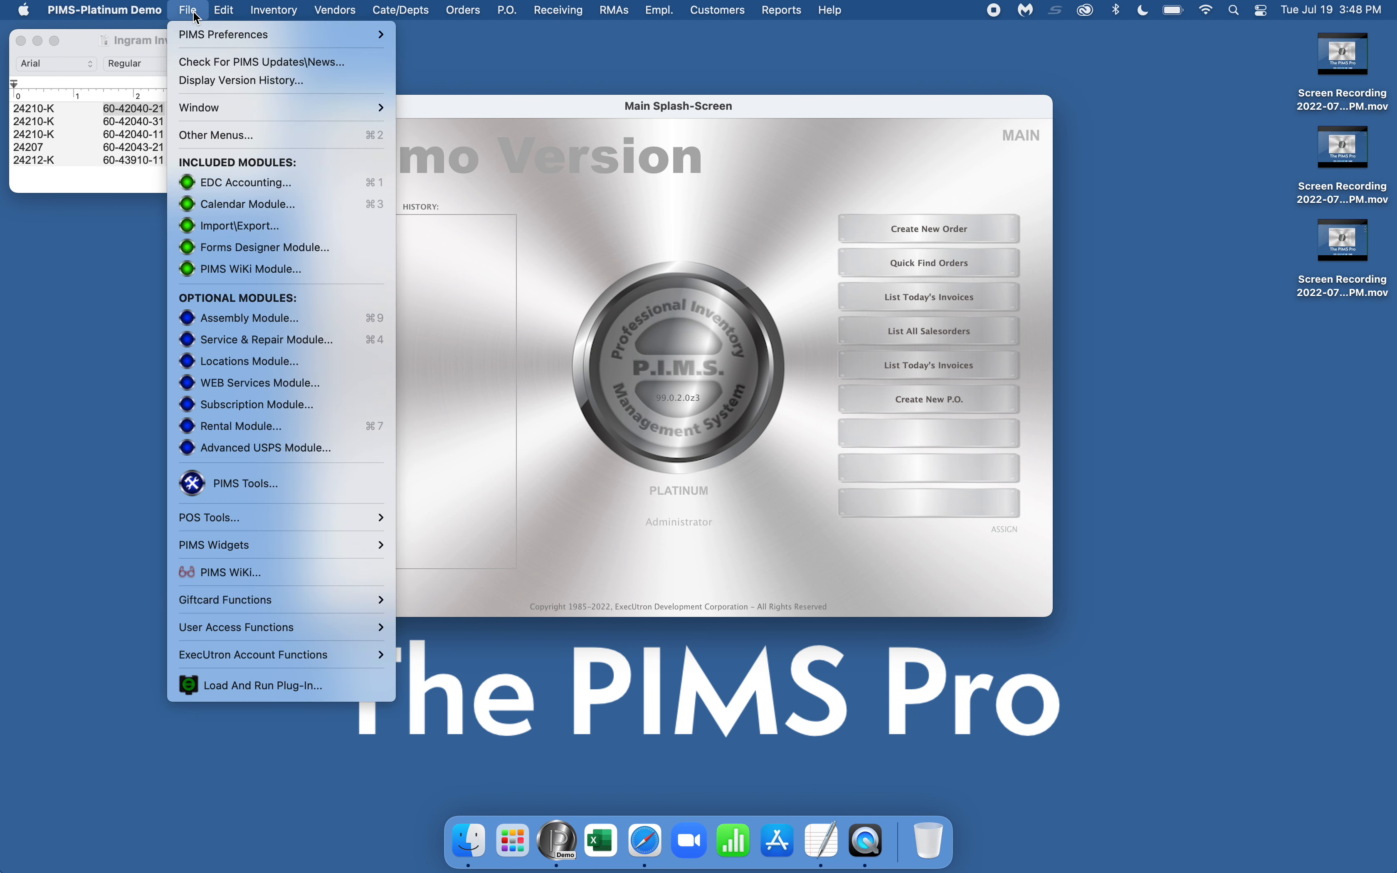
{"action": "left_click", "coordinate": [241, 183]}
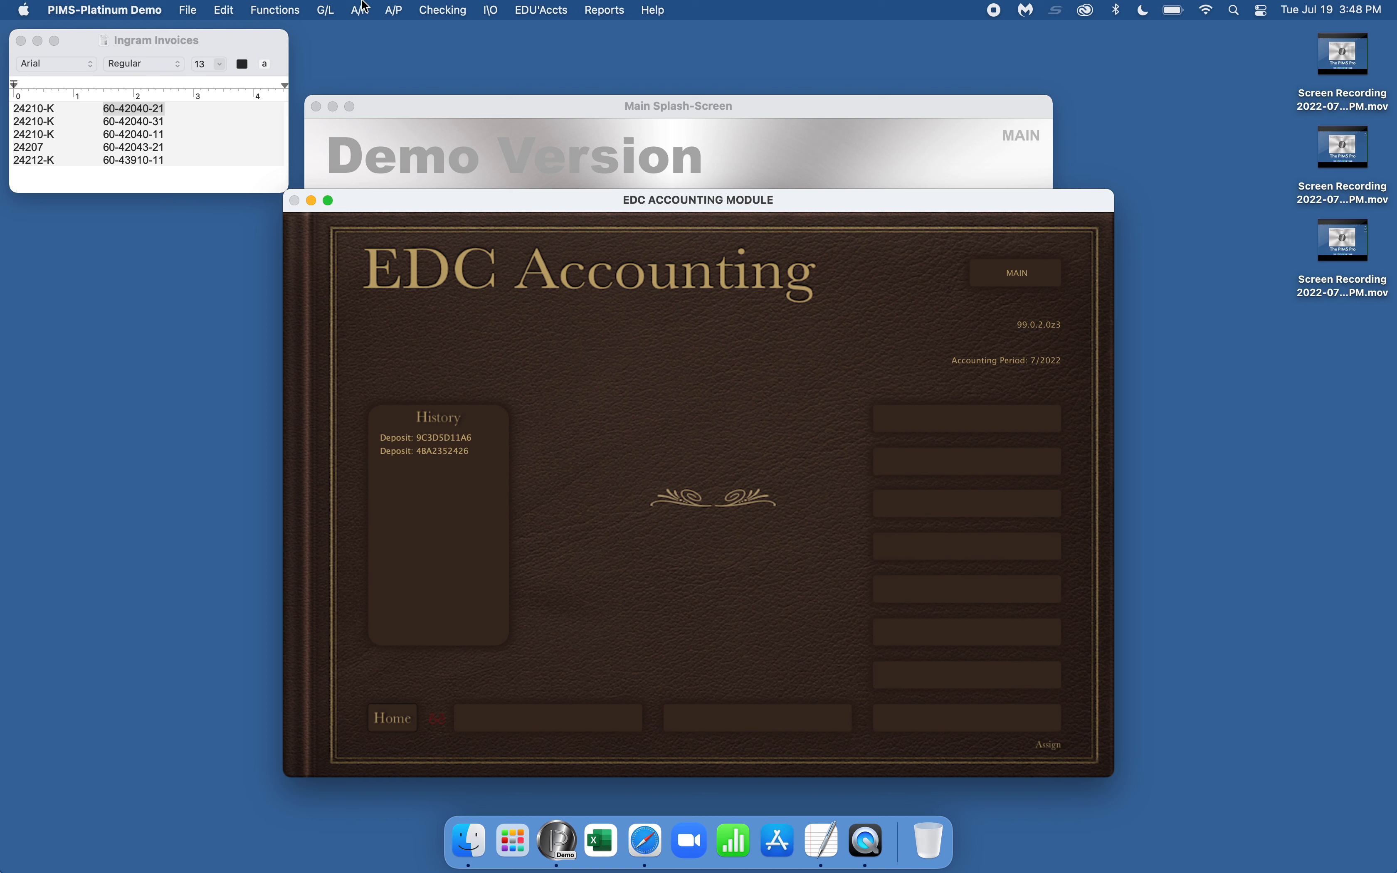
{"action": "left_click", "coordinate": [395, 10]}
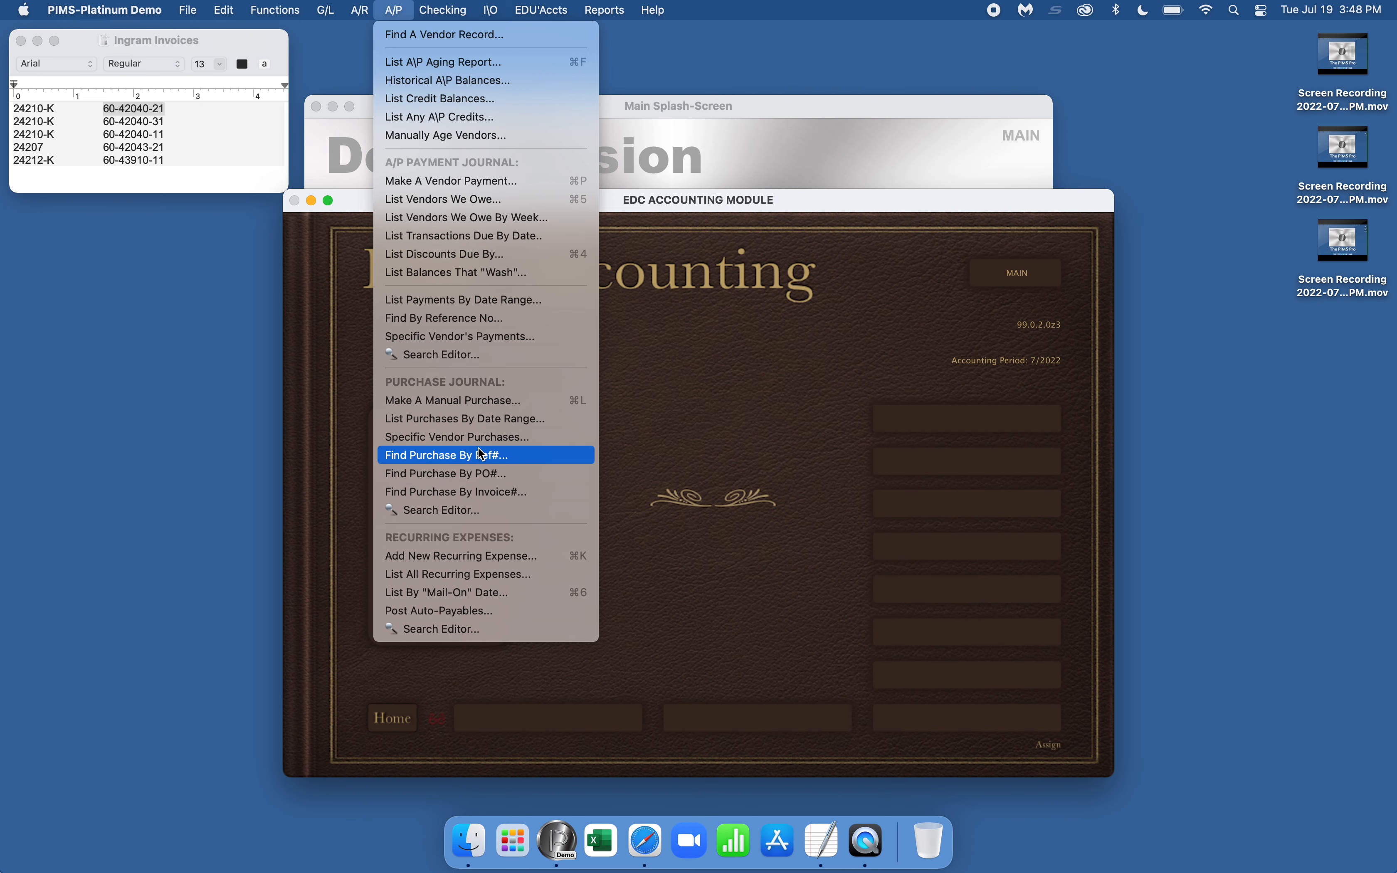
{"action": "left_click", "coordinate": [448, 181]}
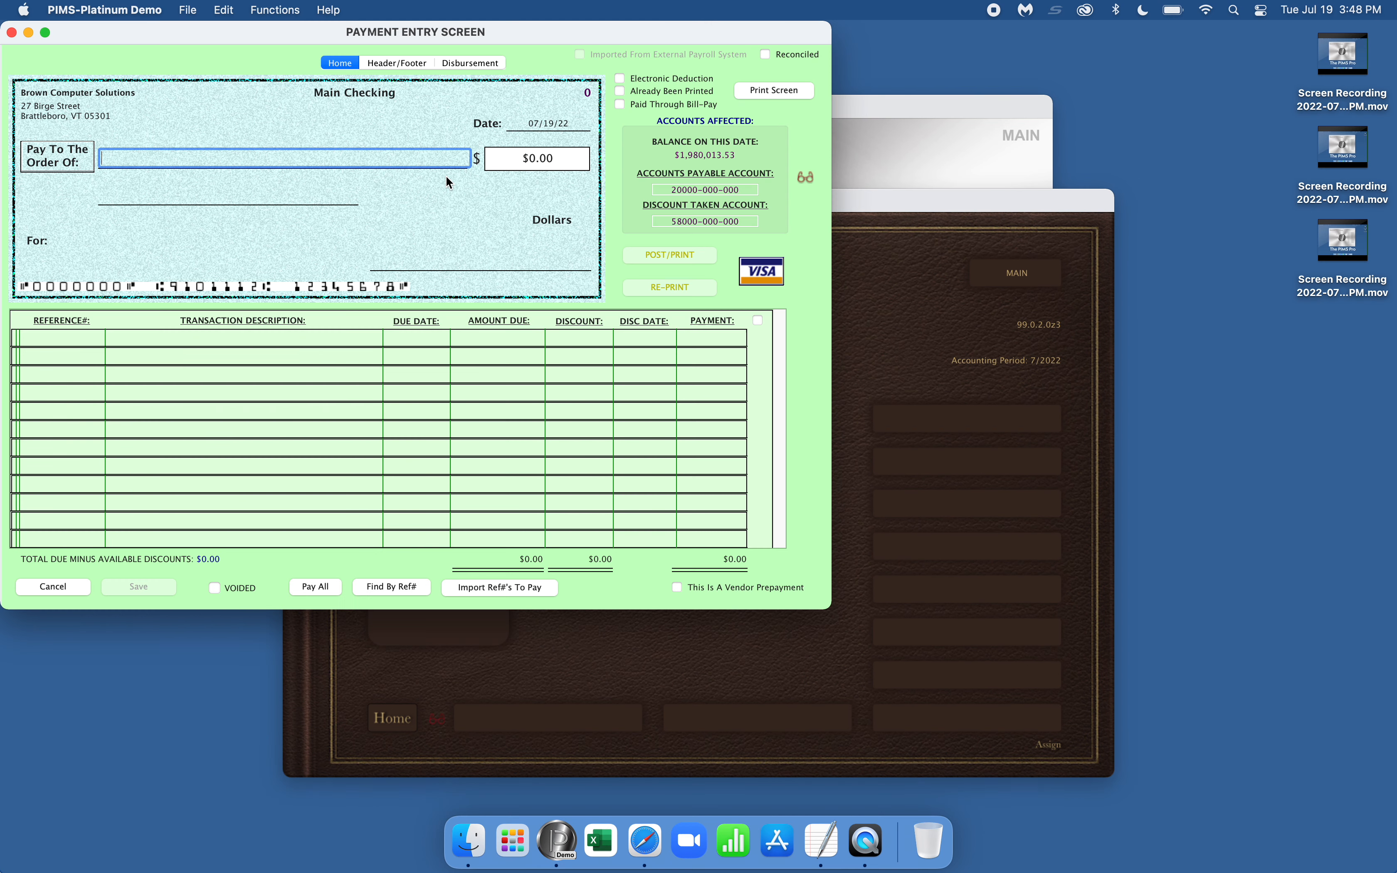
{"action": "left_click_drag", "start_coordinate": [421, 39], "coordinate": [676, 67]}
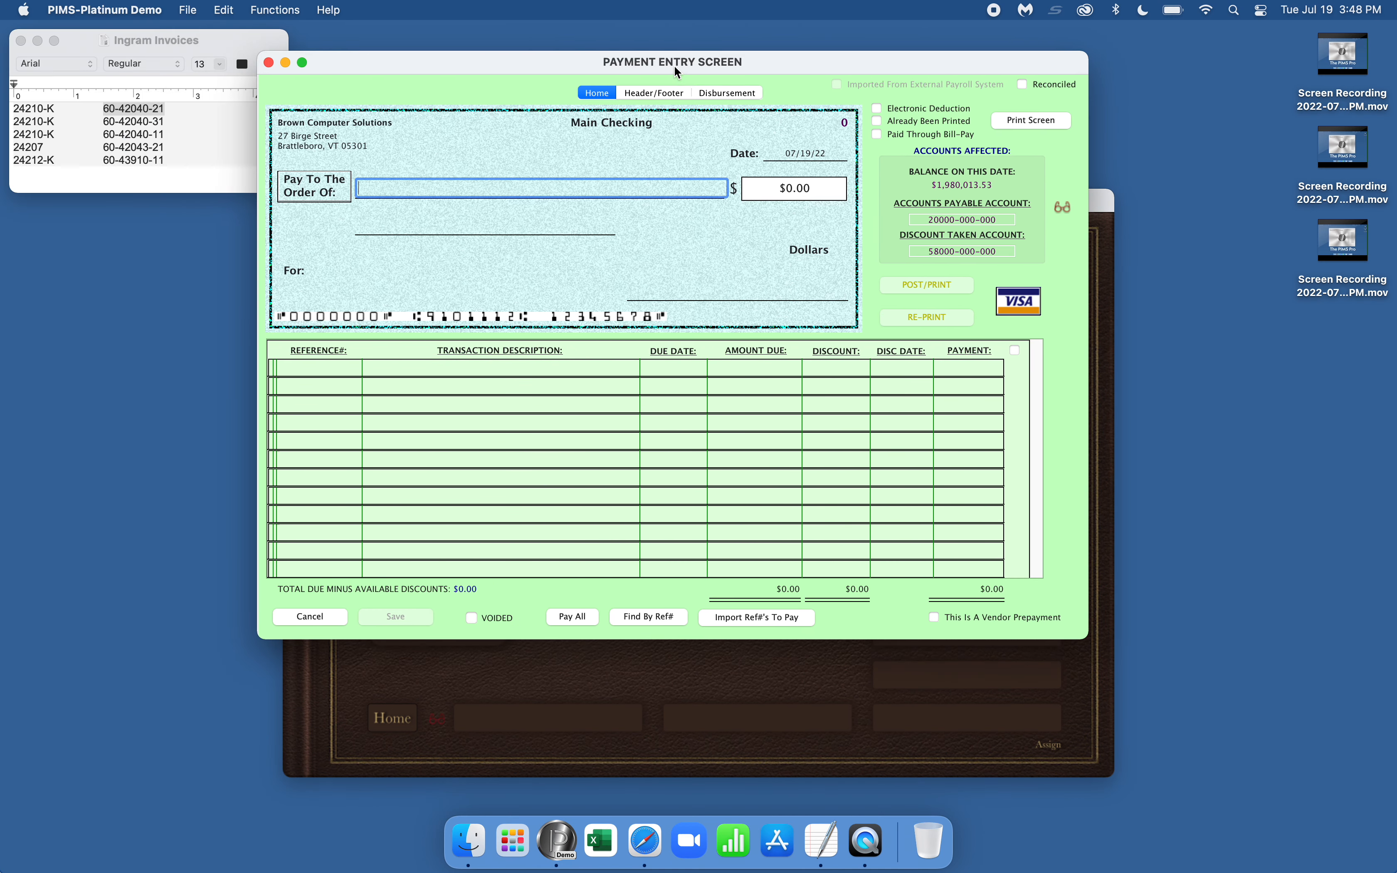
{"action": "type", "text": "Ingr"}
{"action": "key", "text": "Tab"}
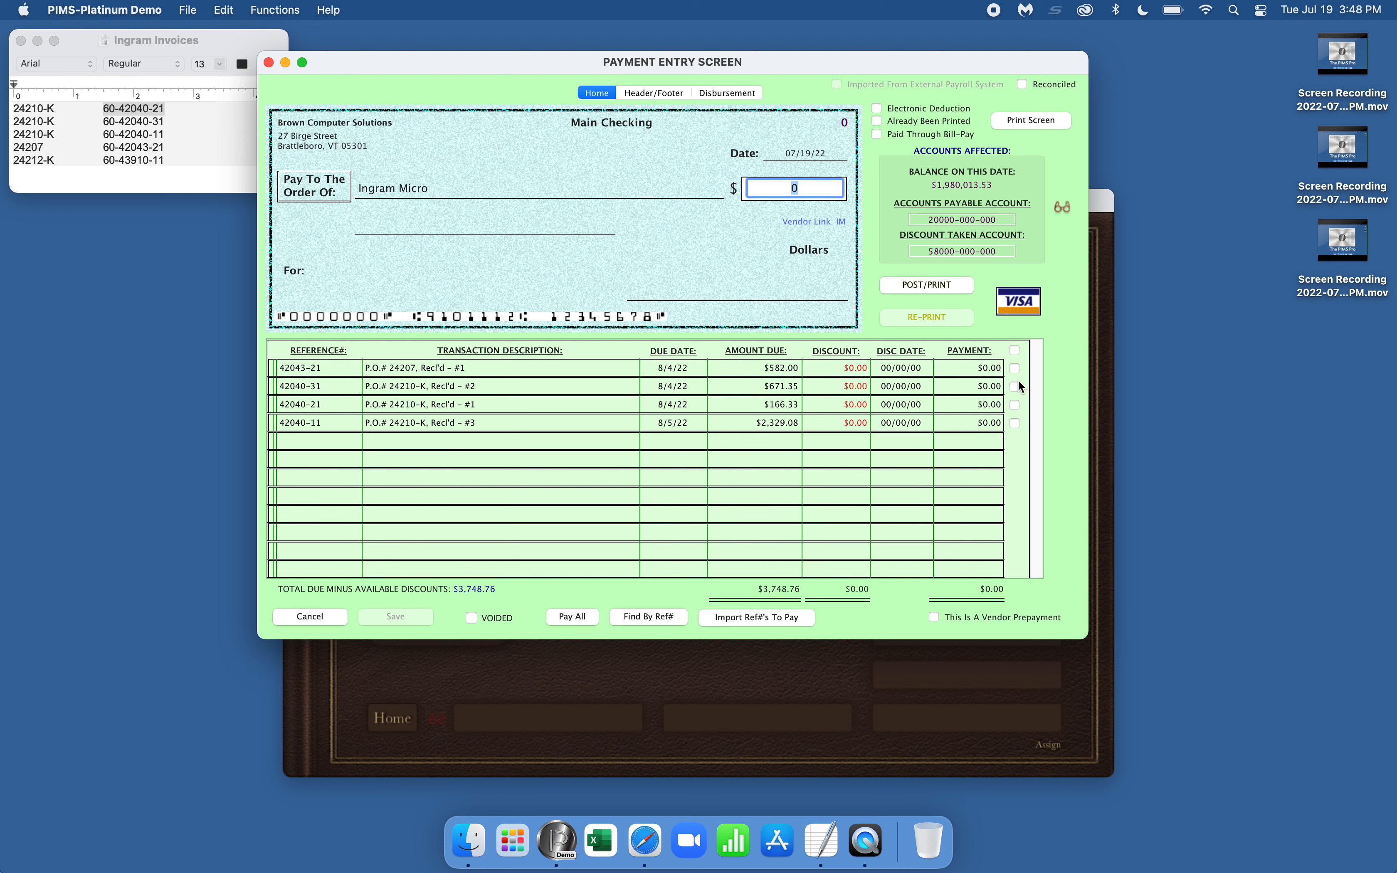
View the date-range selection for paying the listed Ingram Micro invoices, cancel it, and leave the payment entry without saving.
{"action": "left_click", "coordinate": [1016, 350]}
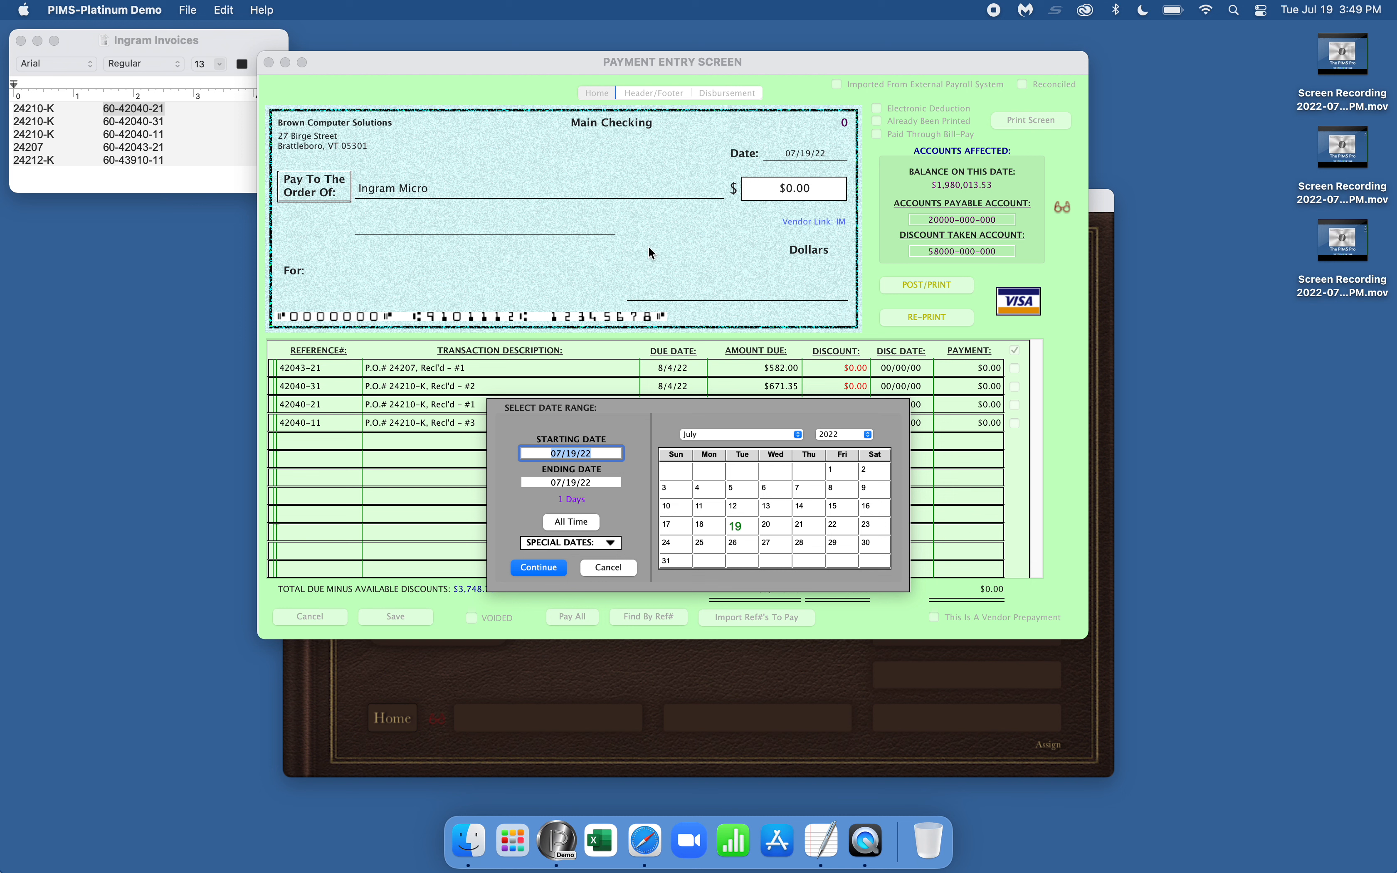
{"action": "left_click", "coordinate": [607, 565]}
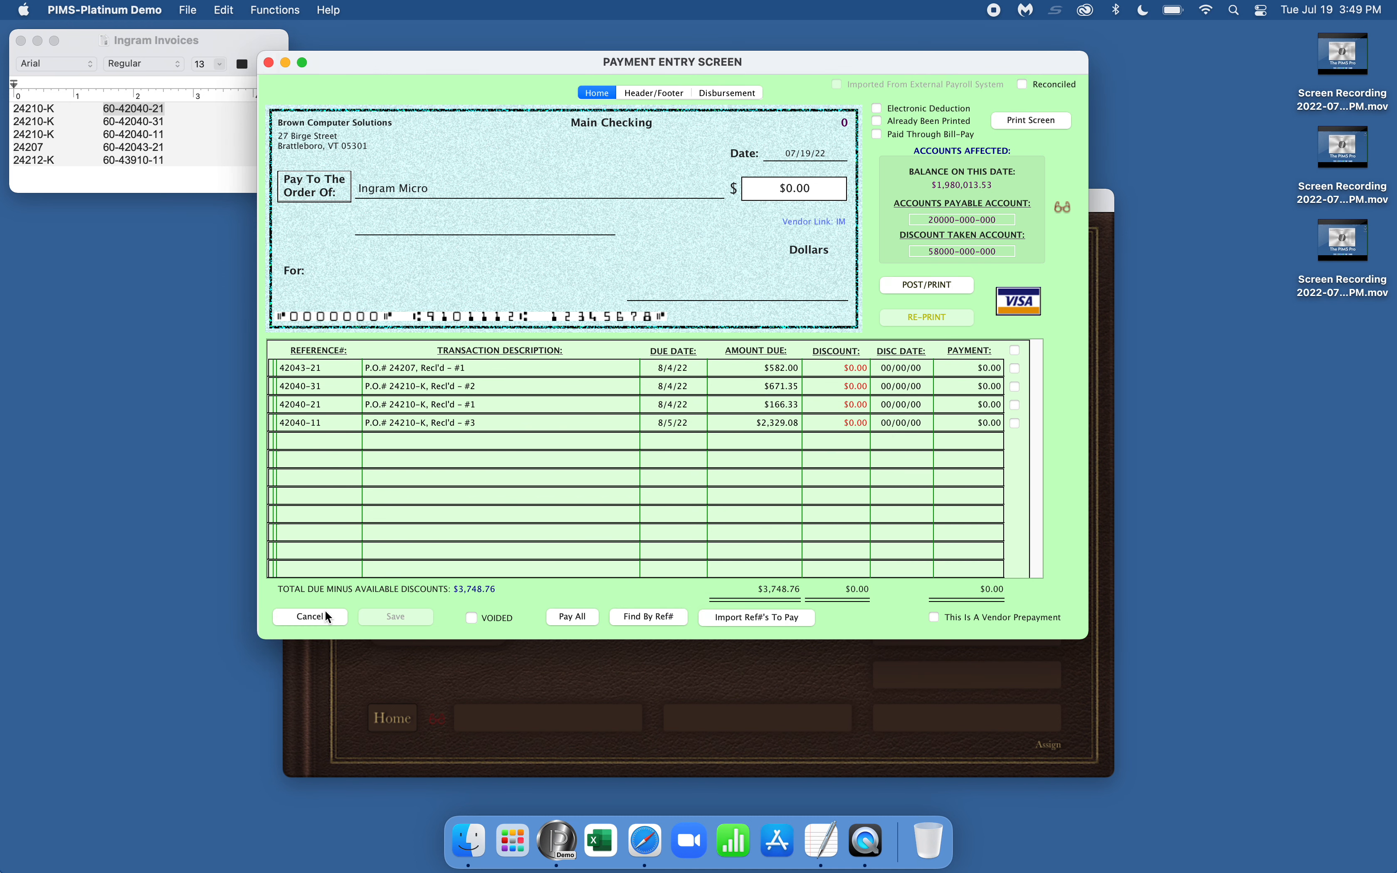
{"action": "left_click", "coordinate": [327, 613]}
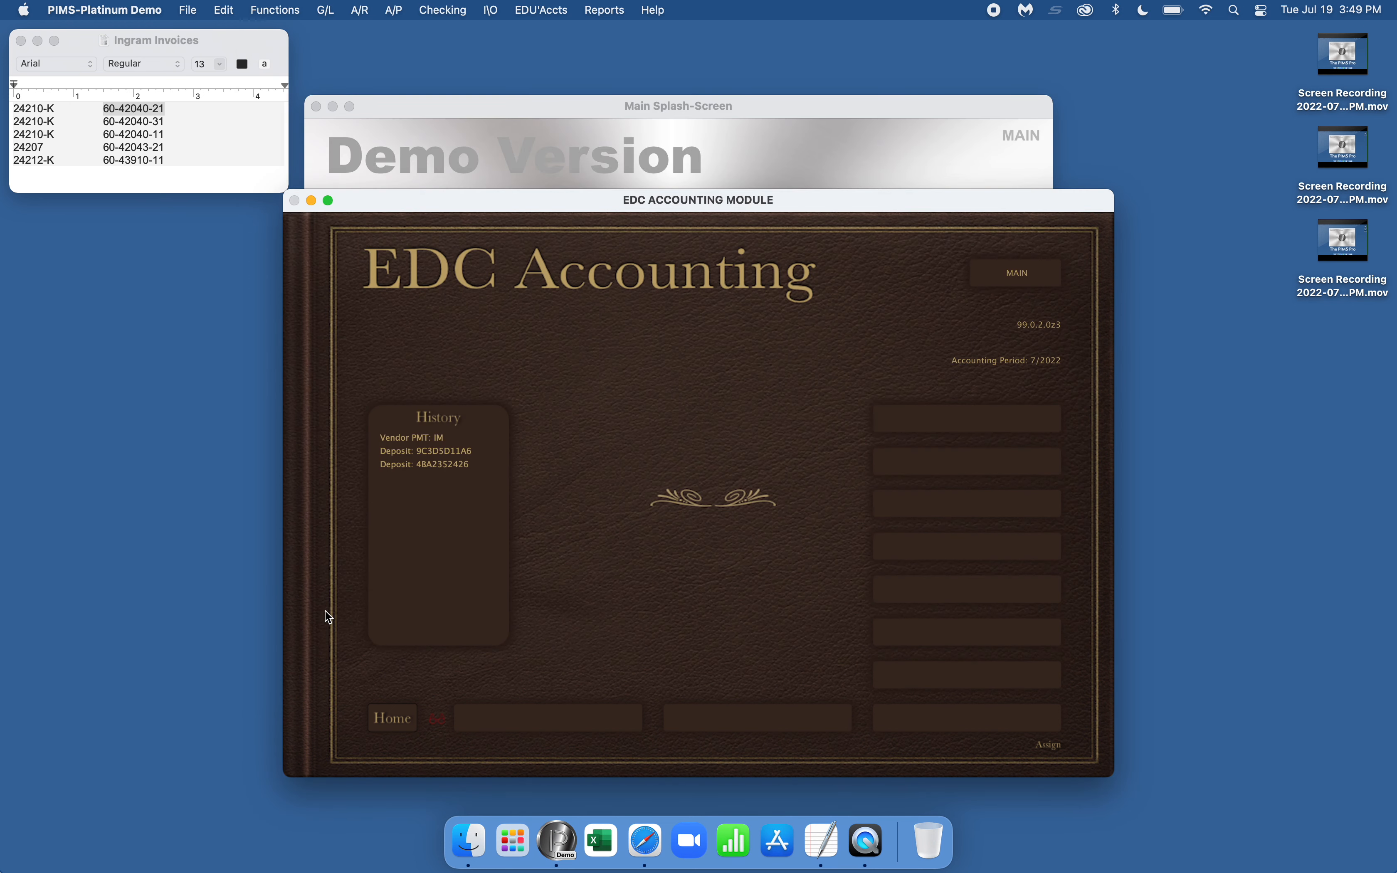